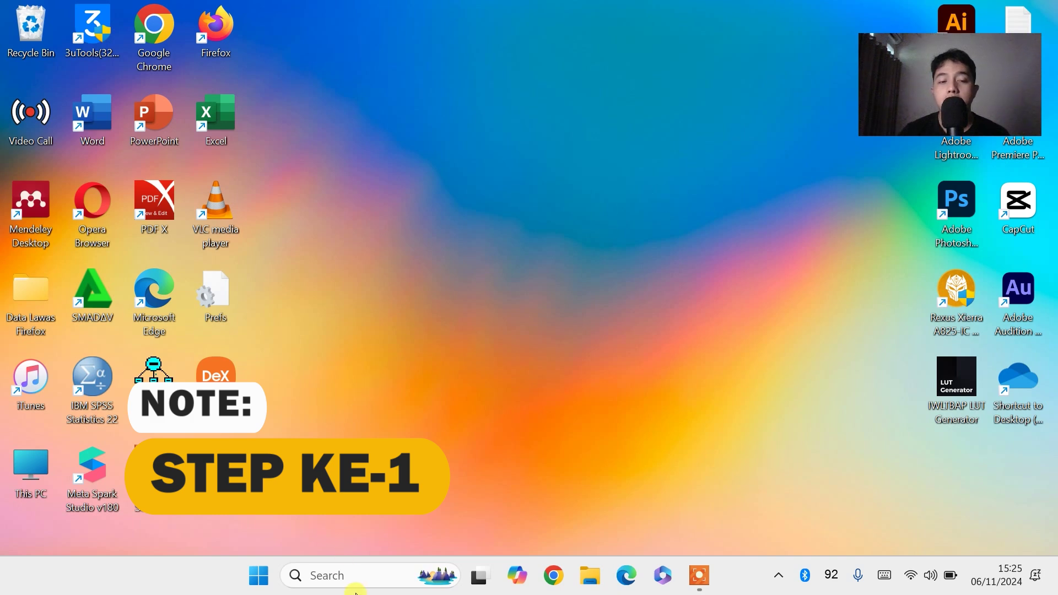
Search Windows for "sound set" and open the Sound settings page
click(347, 573)
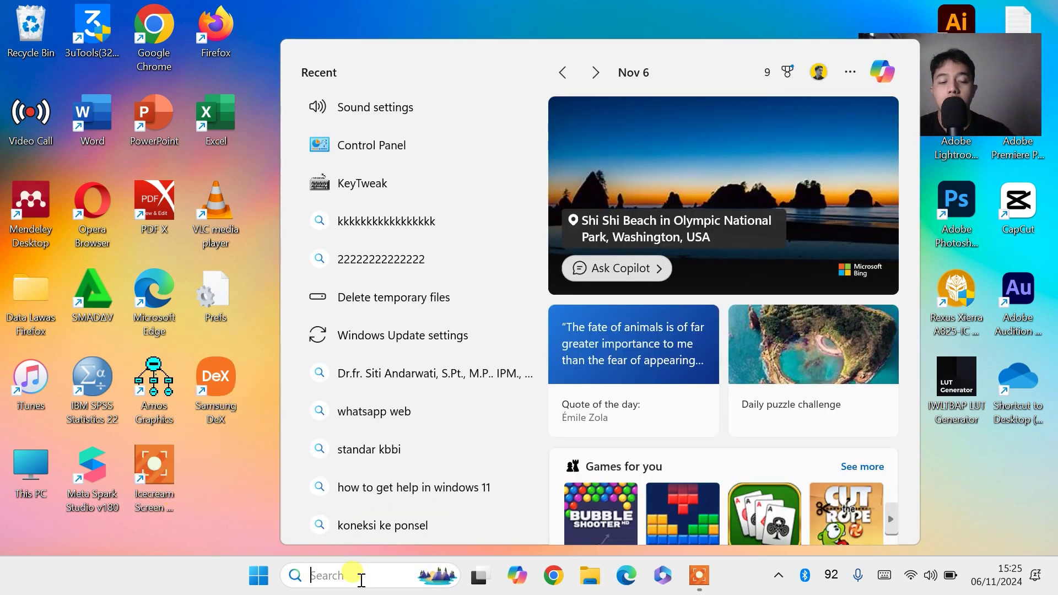
text(sound se)
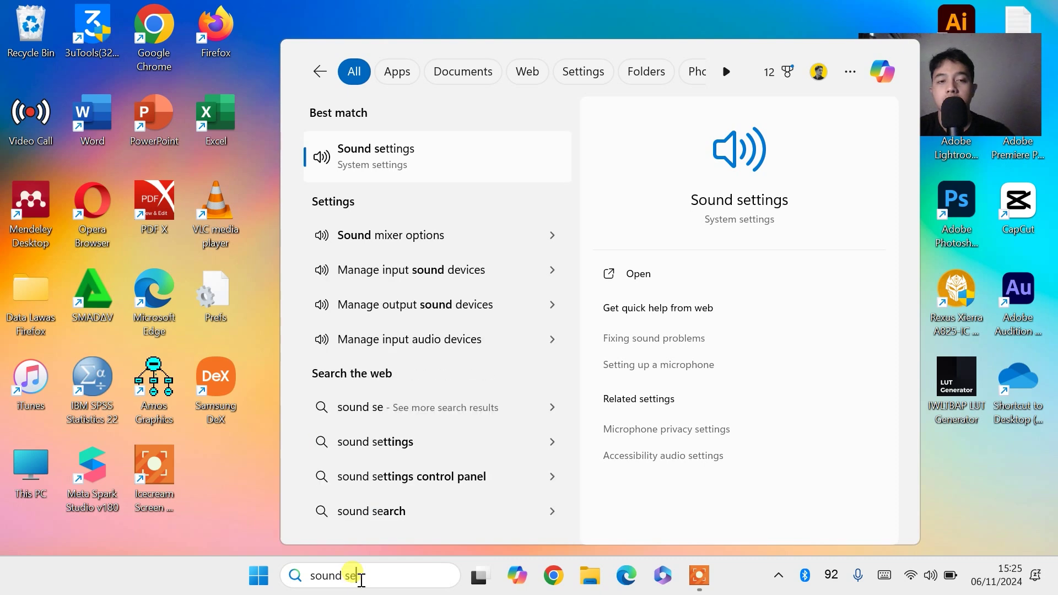
text(t)
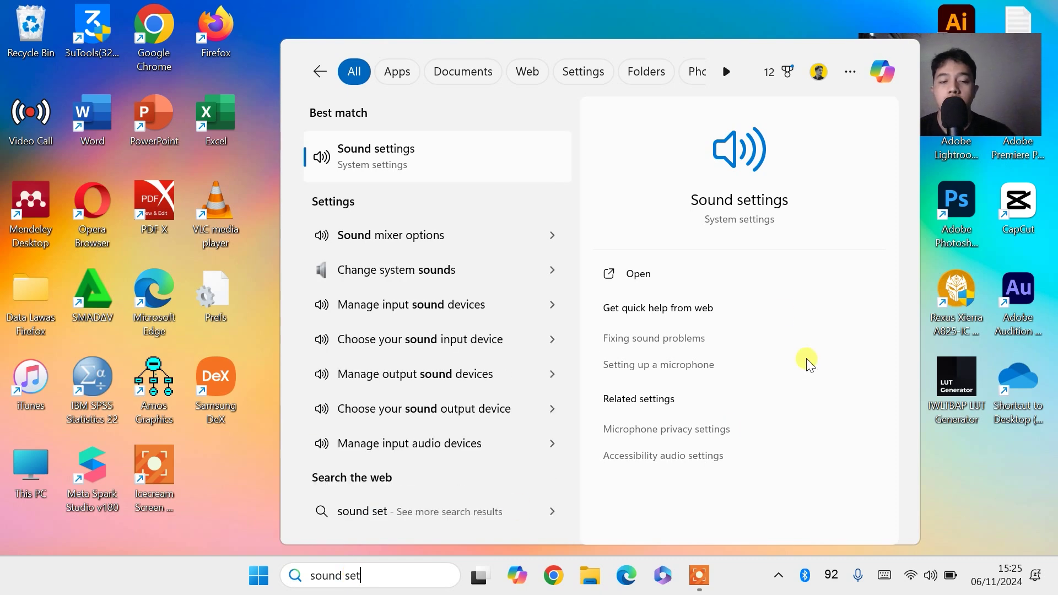
click(406, 163)
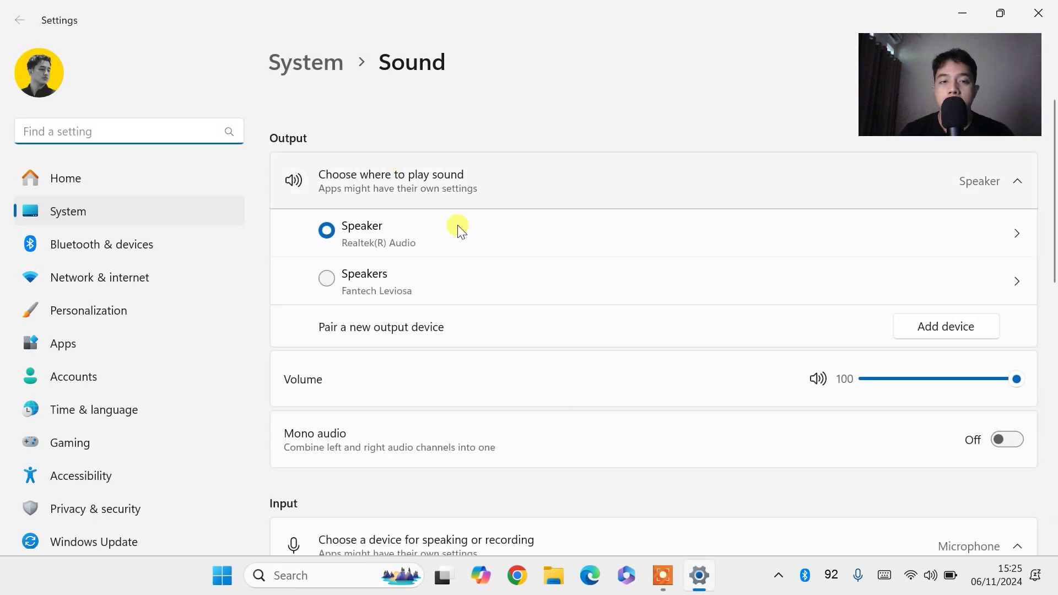
Switch the sound output to the Fantech Leviosa speakers and return it to the Realtek(R) Audio speaker
click(323, 278)
click(328, 231)
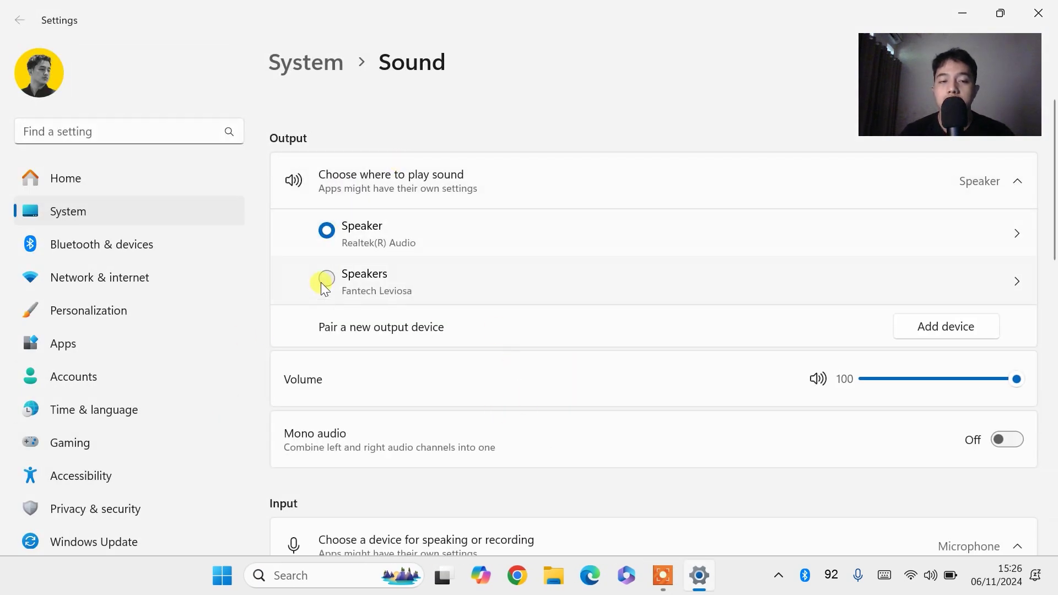
click(329, 278)
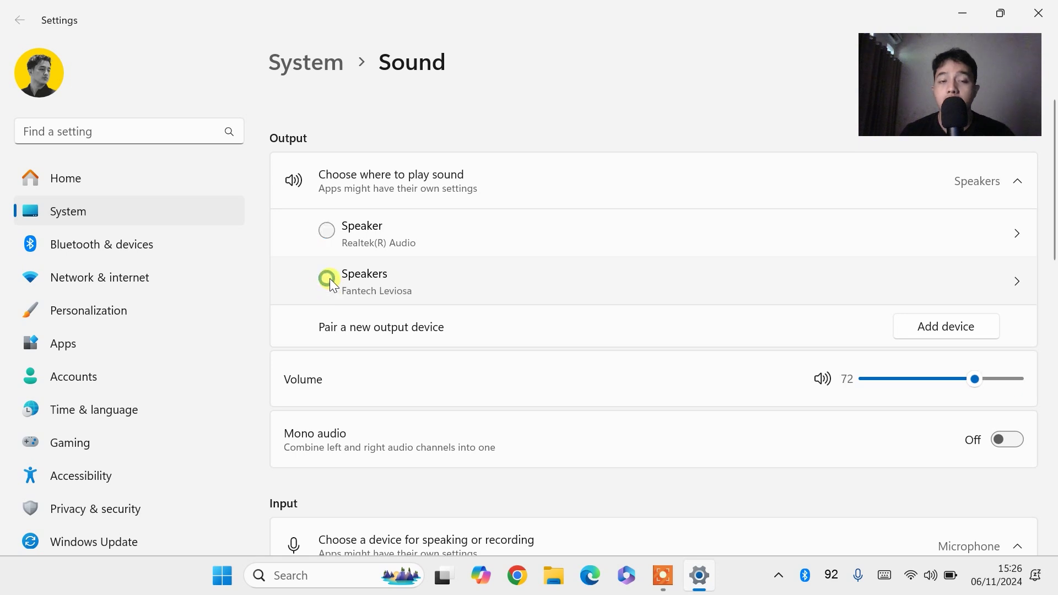
click(330, 233)
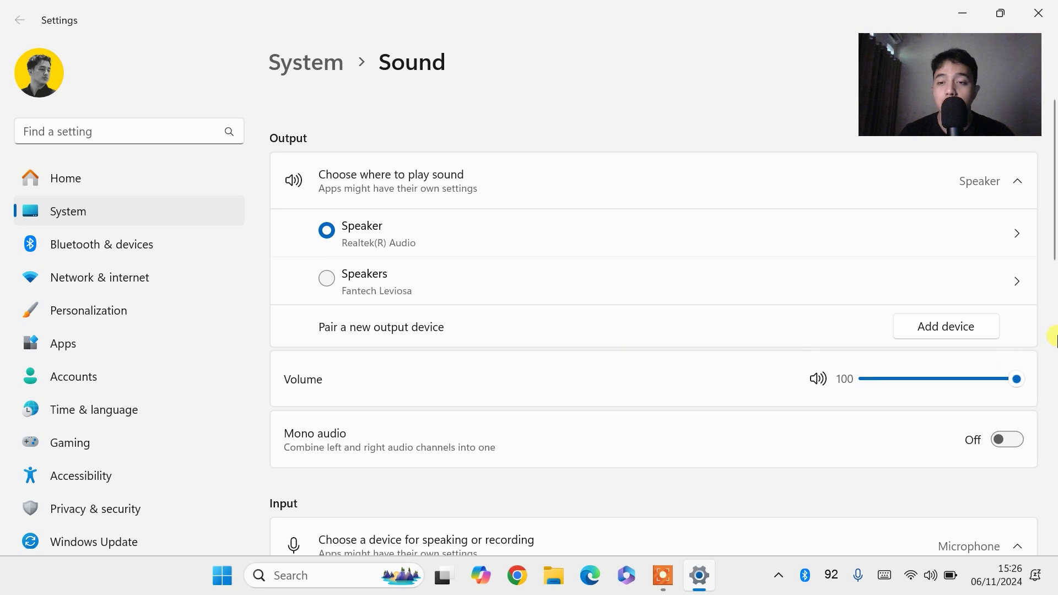
Search for a new output device to pair and close the search without adding one
click(971, 326)
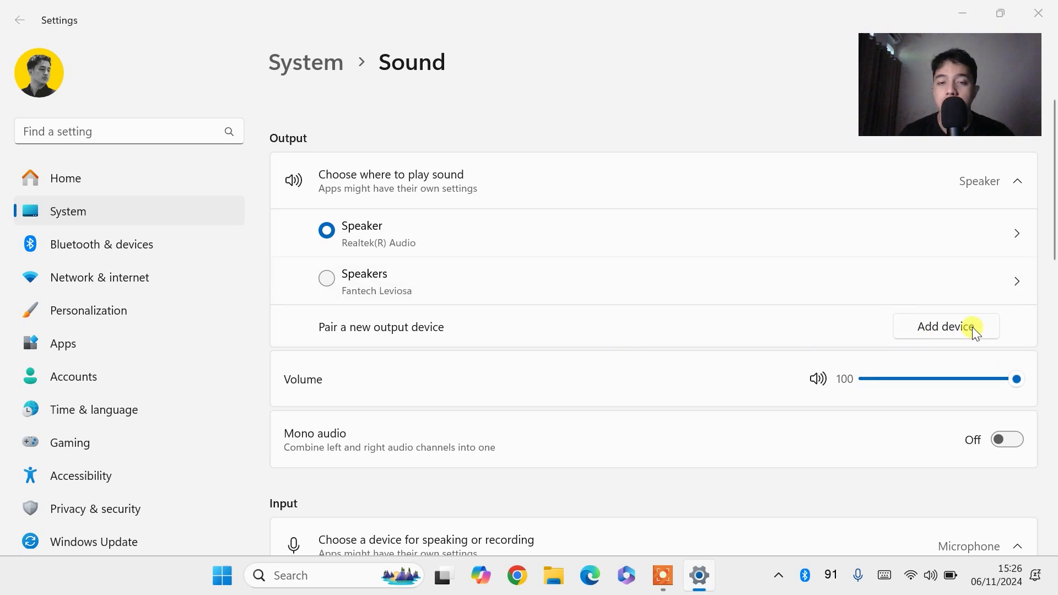
click(498, 143)
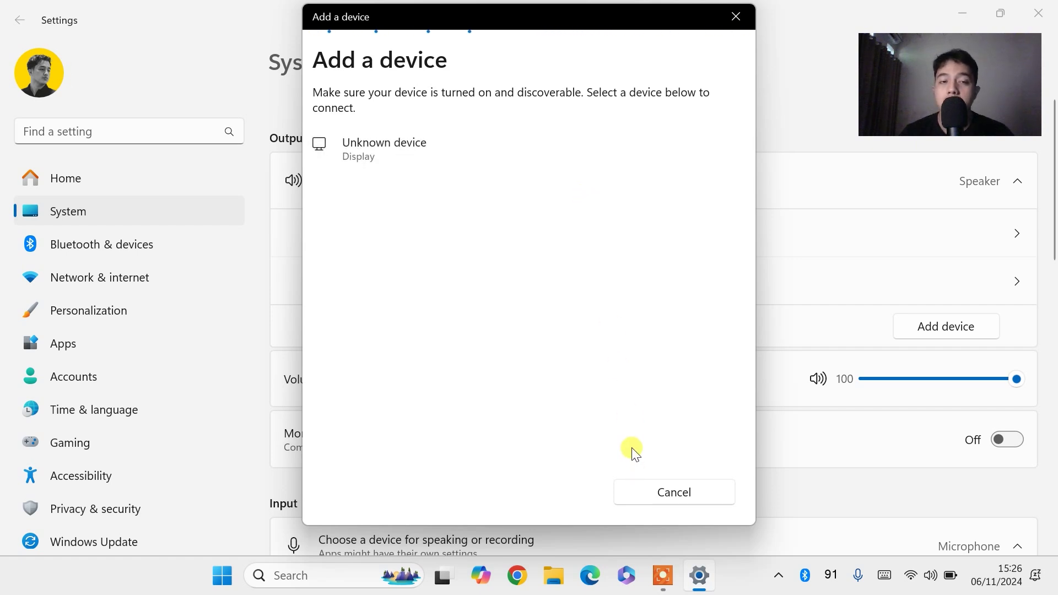
click(697, 486)
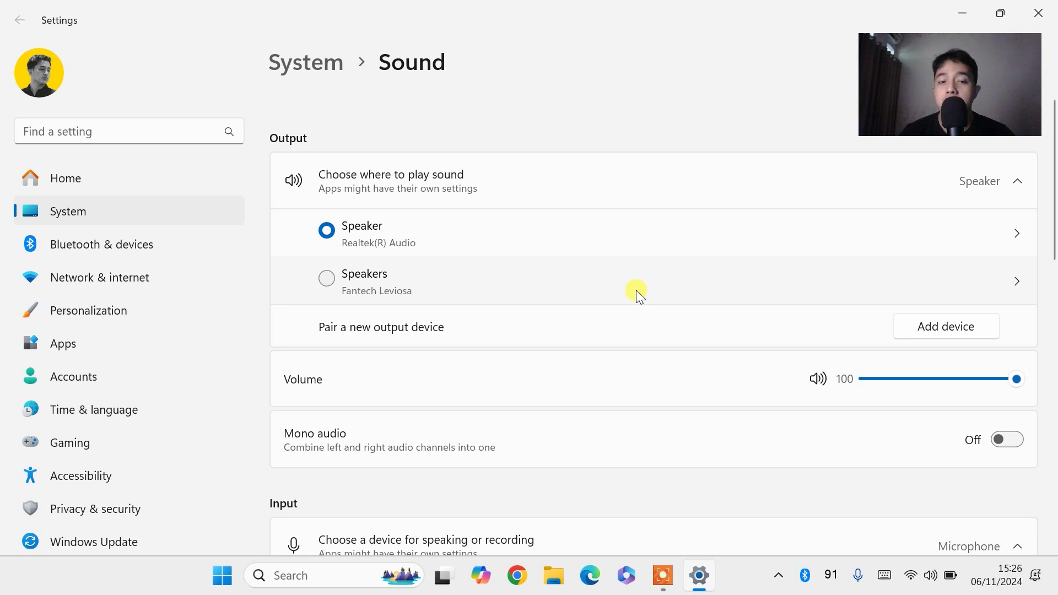
Run the output device troubleshooter on the Realtek(R) Audio speaker, declining to open Audio Enhancements, and close it when it finishes
scroll(636, 289, down, 8)
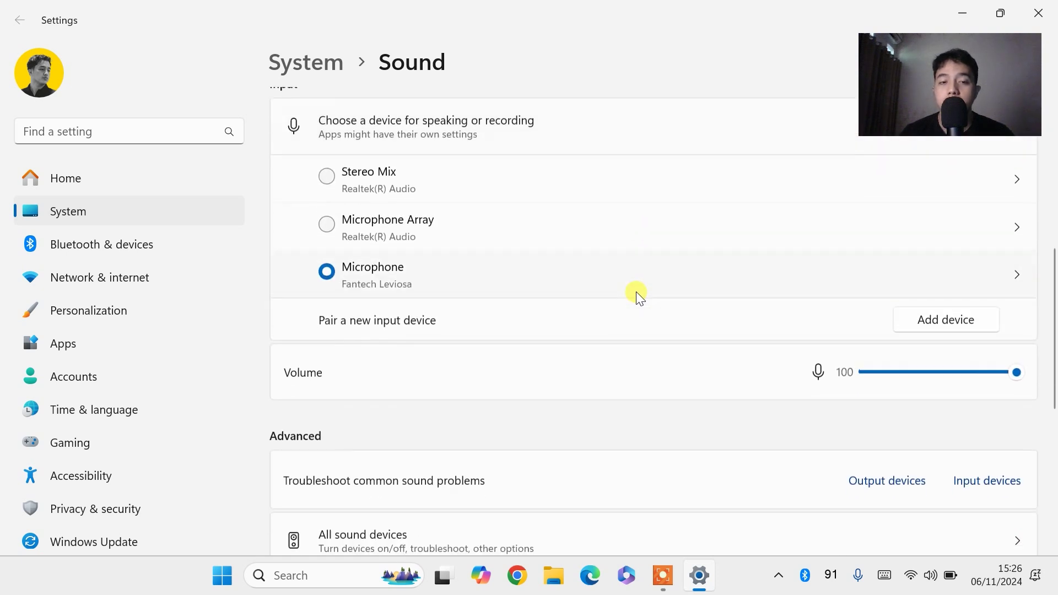
scroll(636, 292, down, 4)
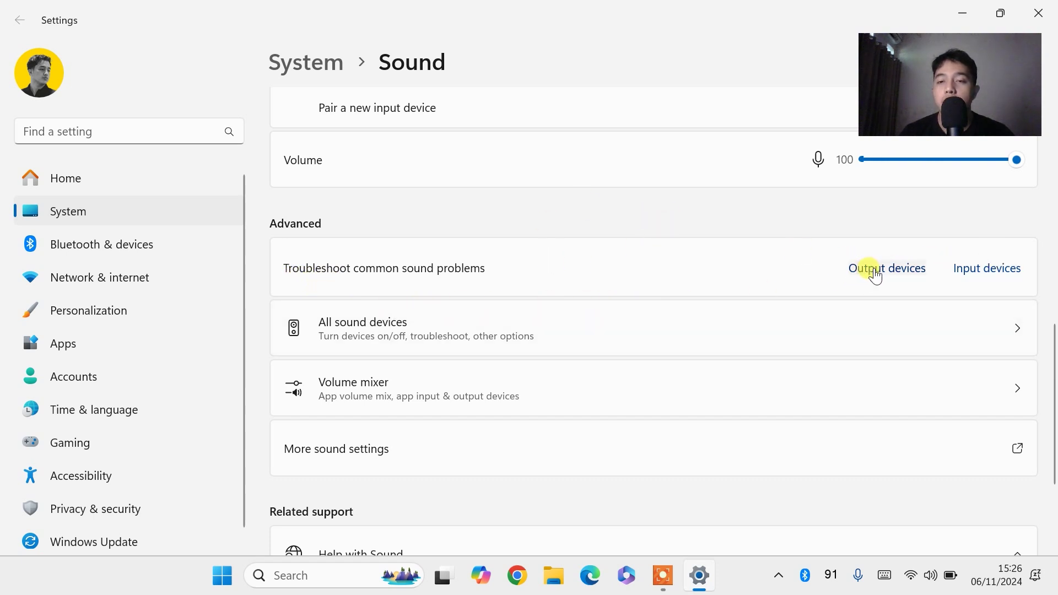
click(873, 276)
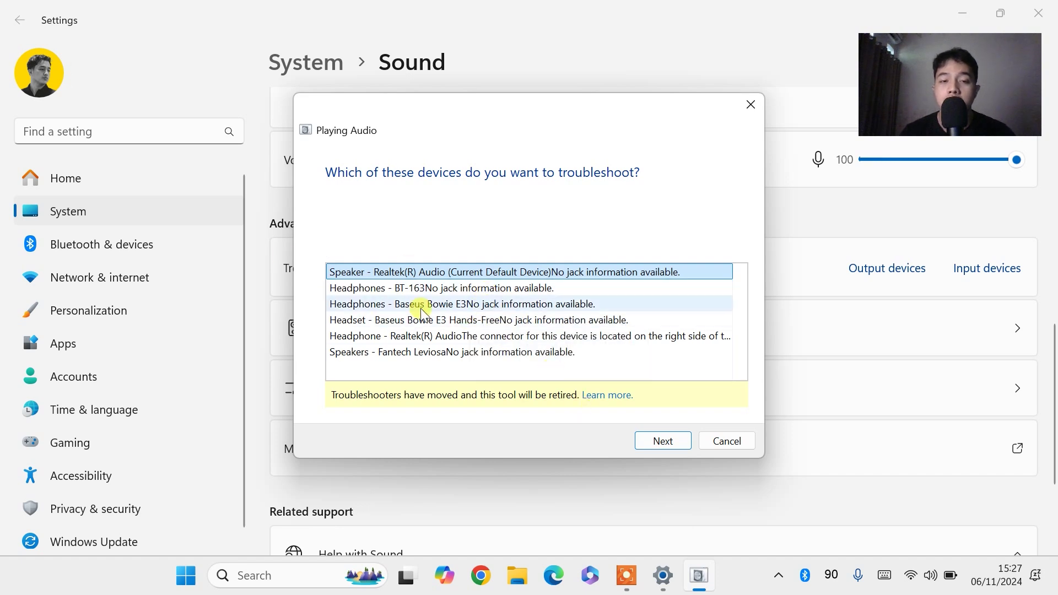
click(669, 441)
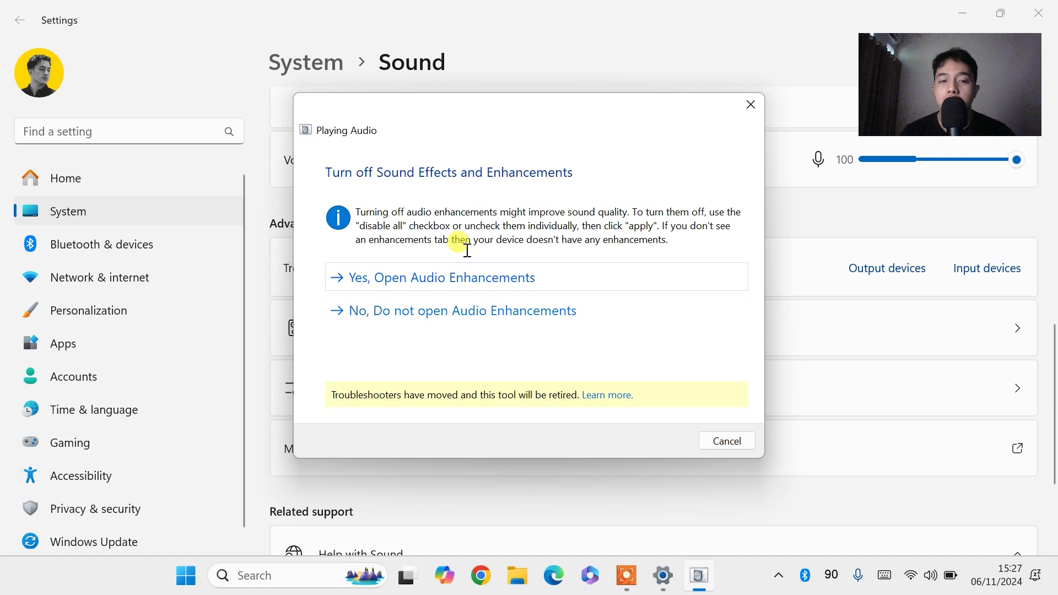
click(484, 318)
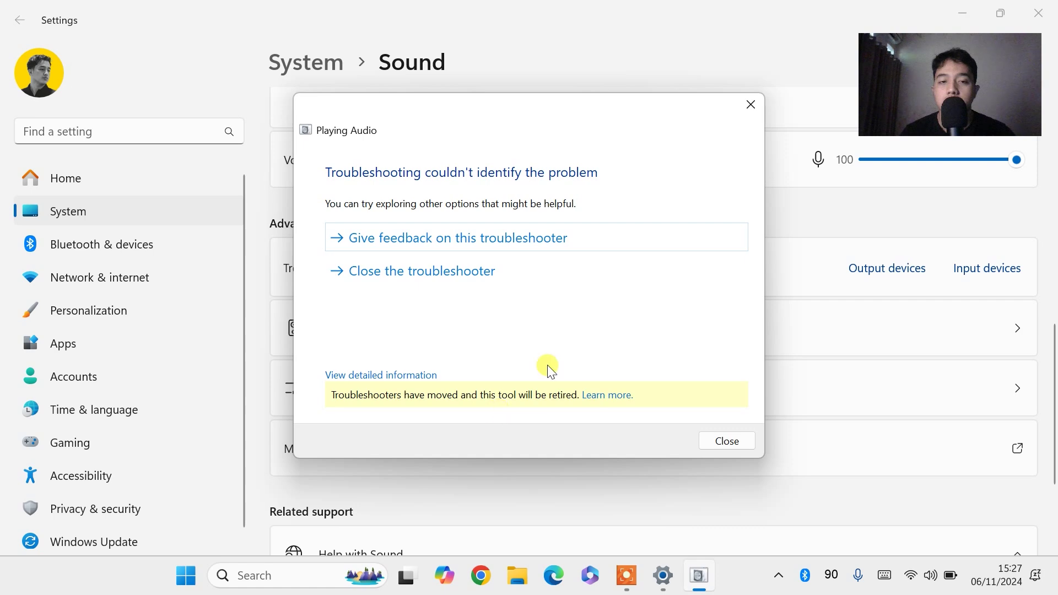
click(722, 441)
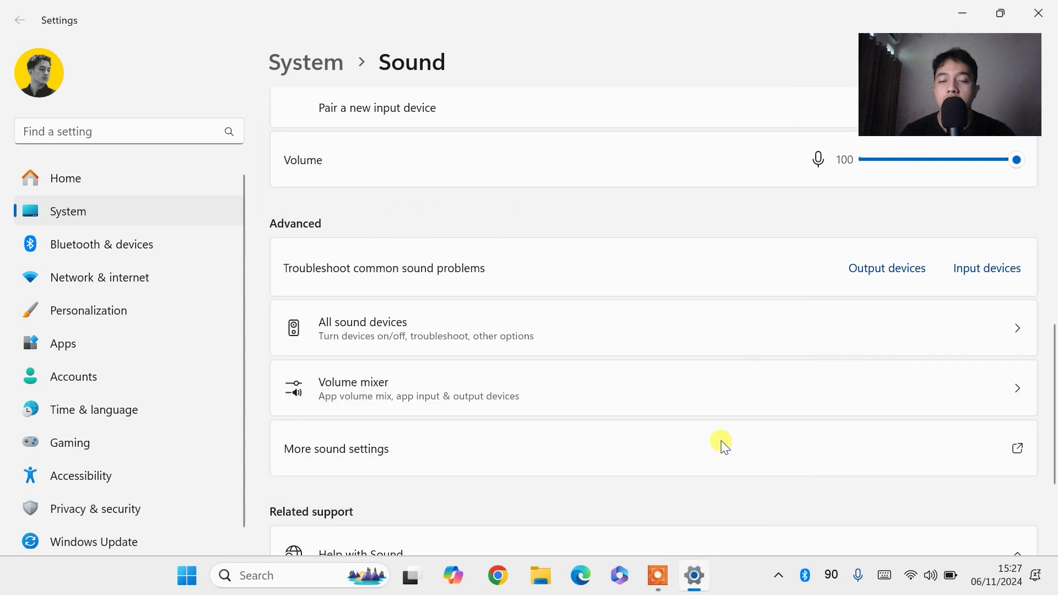
Raise the system volume to near maximum from the quick settings and close the Settings window
click(928, 576)
click(850, 470)
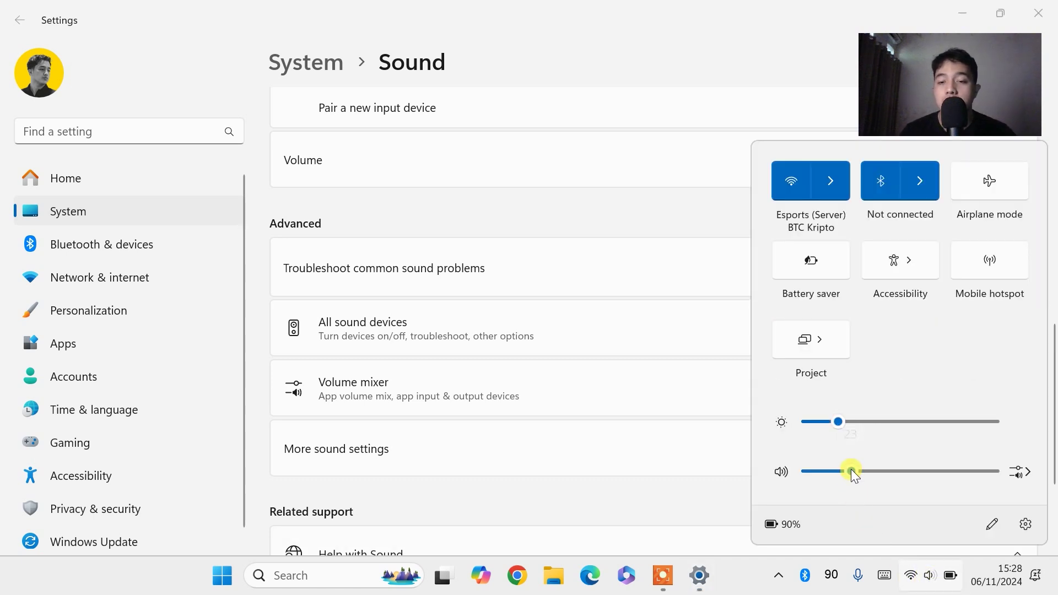
click(900, 473)
click(947, 470)
drag(912, 468, 946, 467)
click(981, 470)
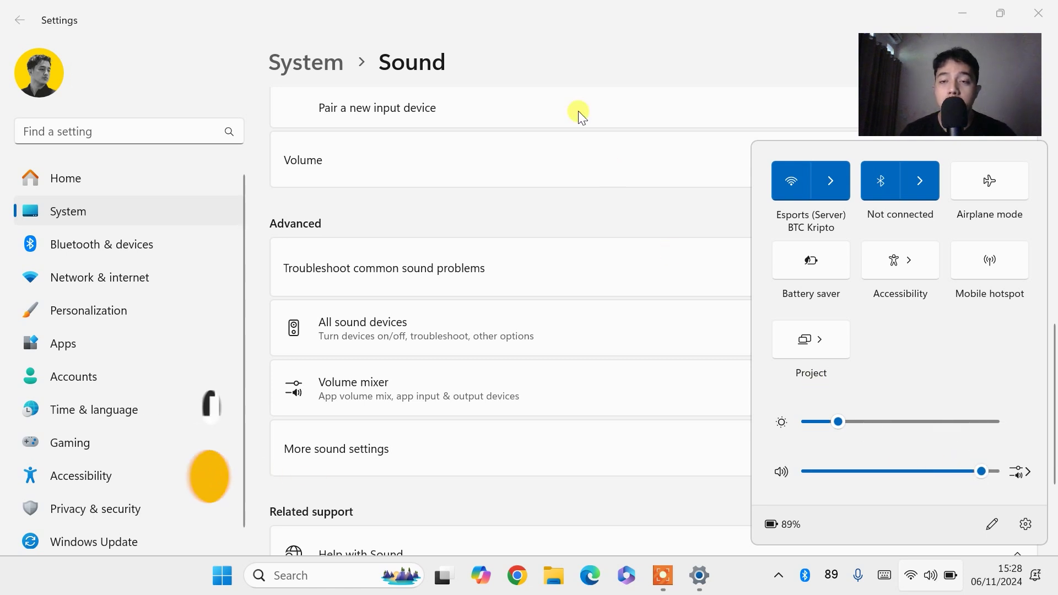
click(587, 23)
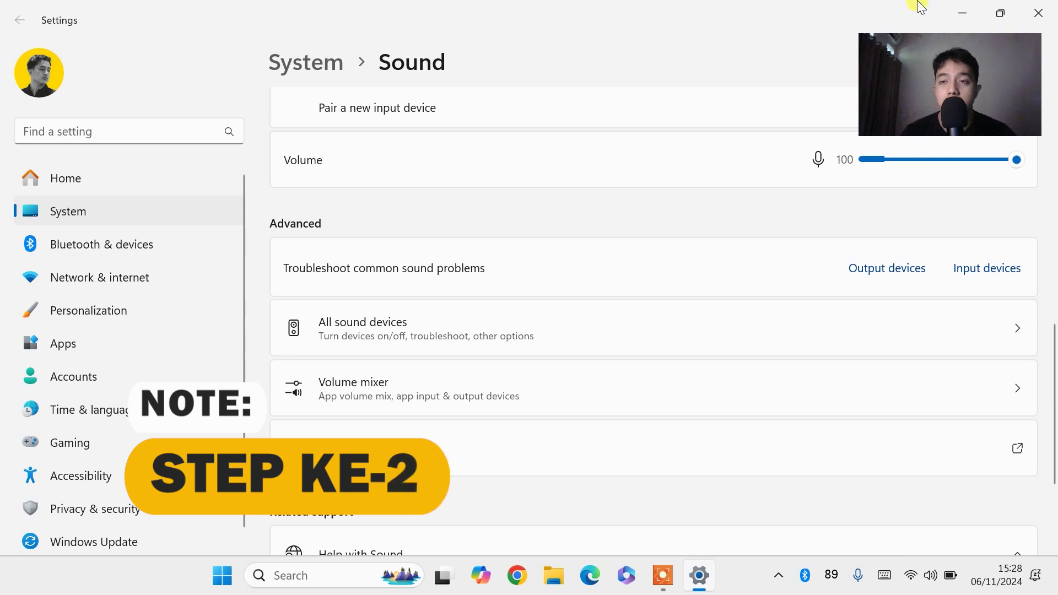
click(1046, 8)
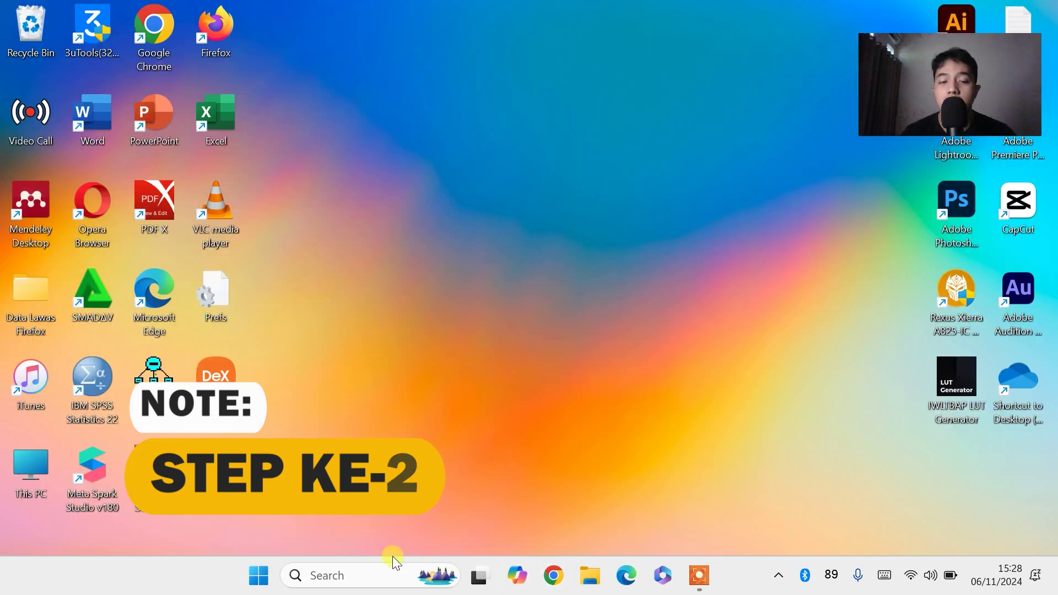
Search Windows for "control panel" and open Control Panel
click(338, 583)
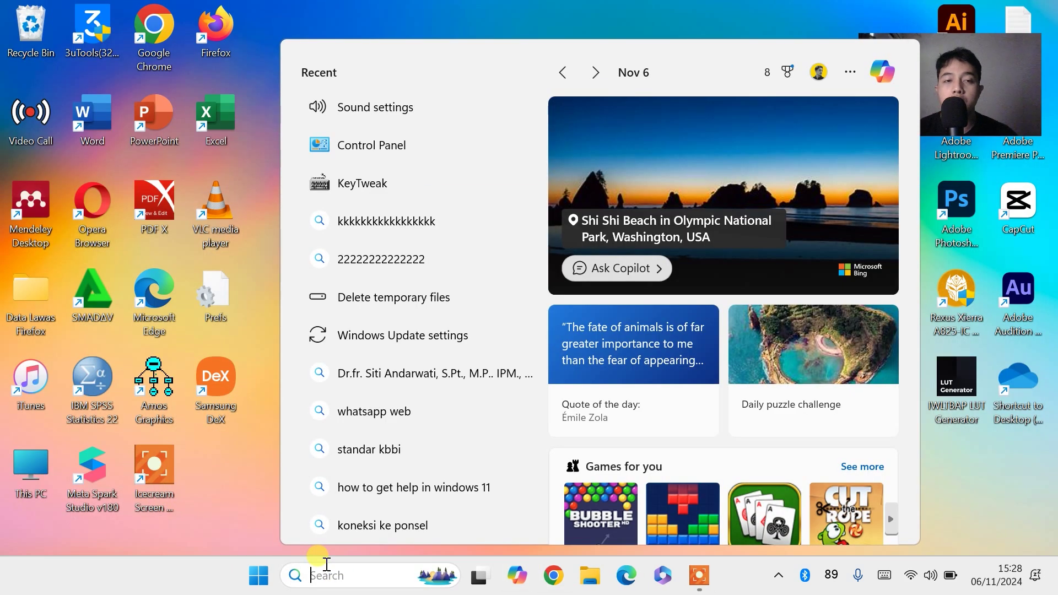
text(contro)
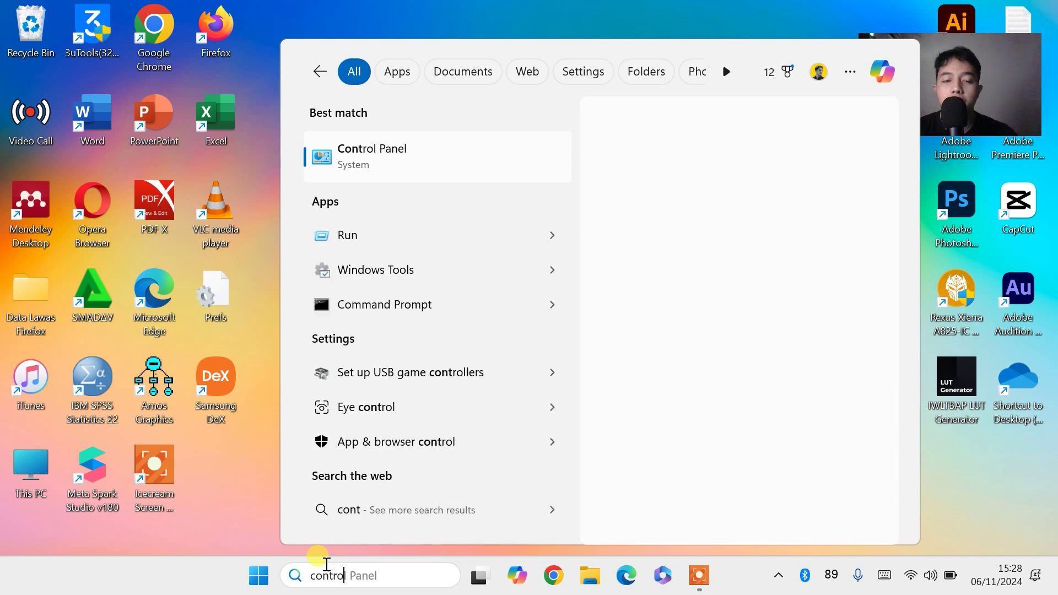
text(l panel)
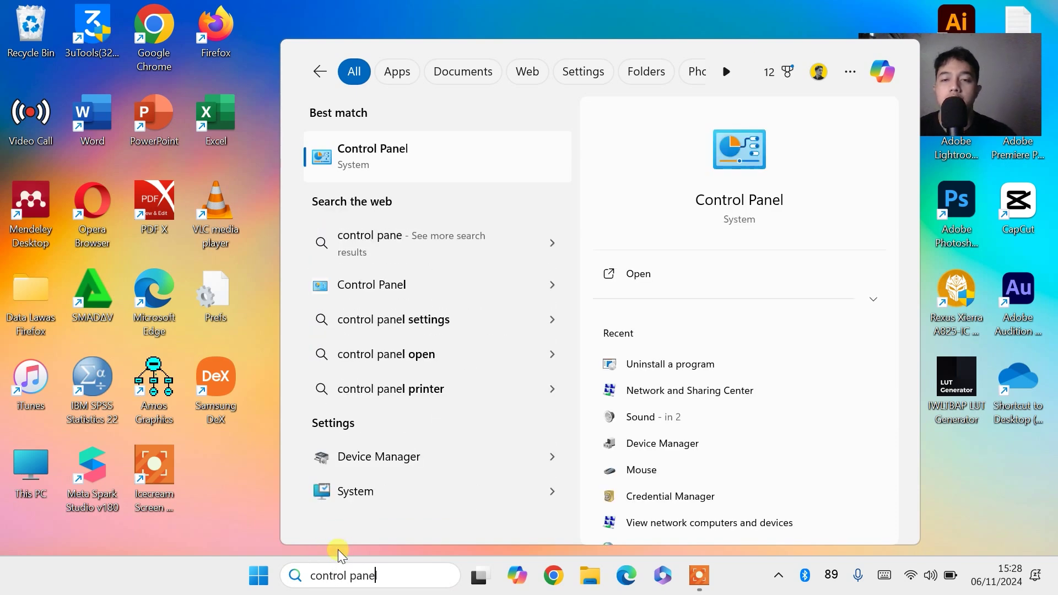
click(379, 161)
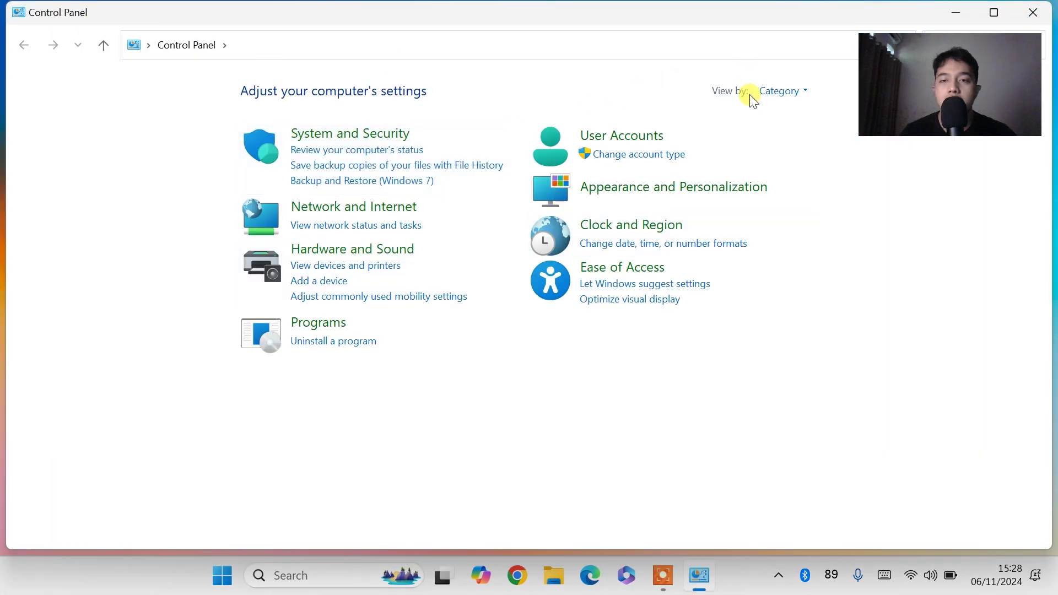
Show the Control Panel items as large icons and open the Sound dialog, moving it toward the middle of the window
click(779, 94)
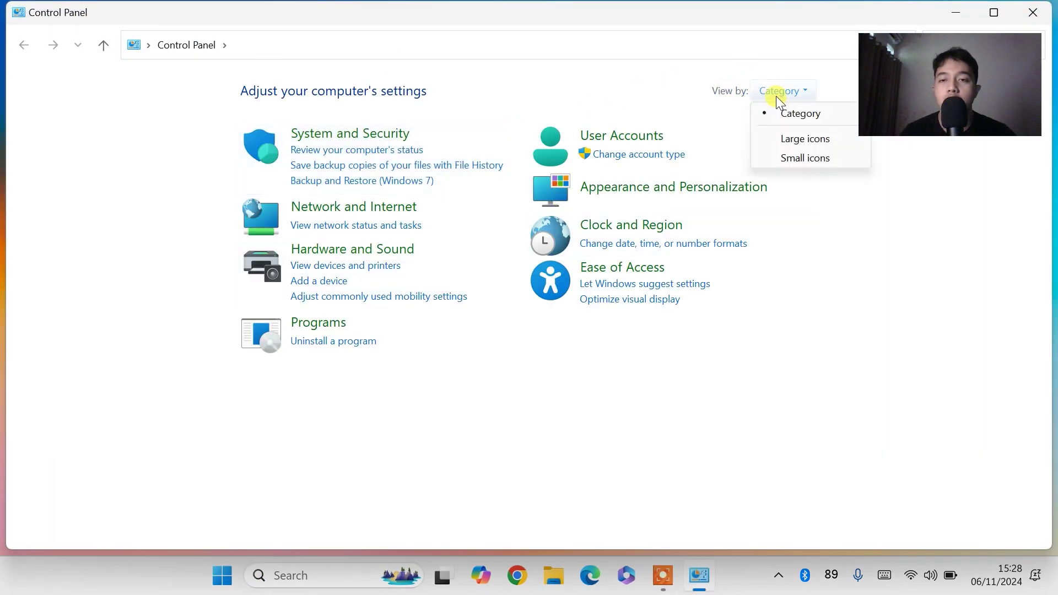
click(805, 140)
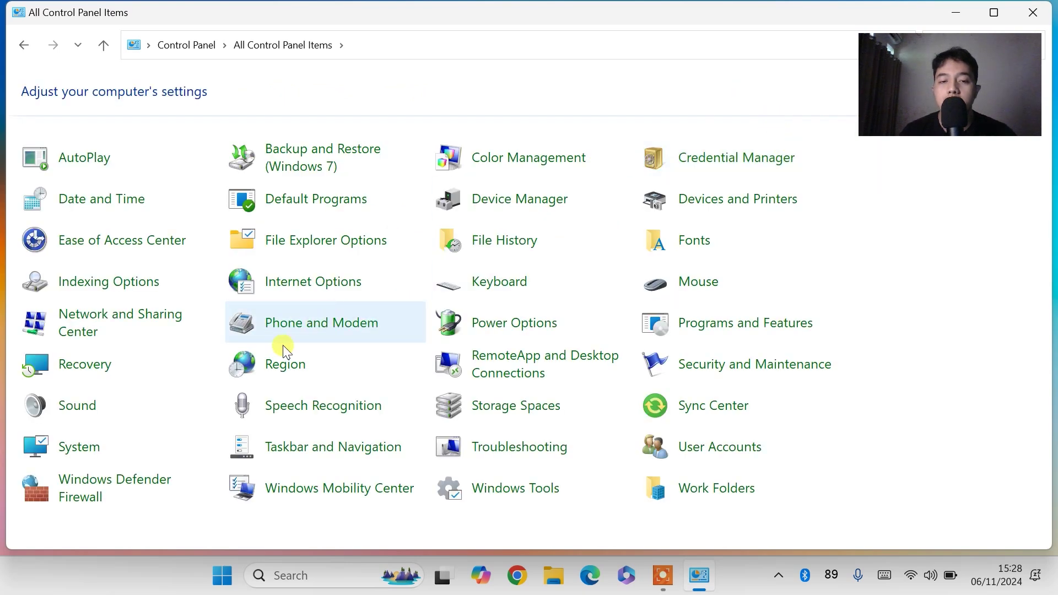
click(78, 413)
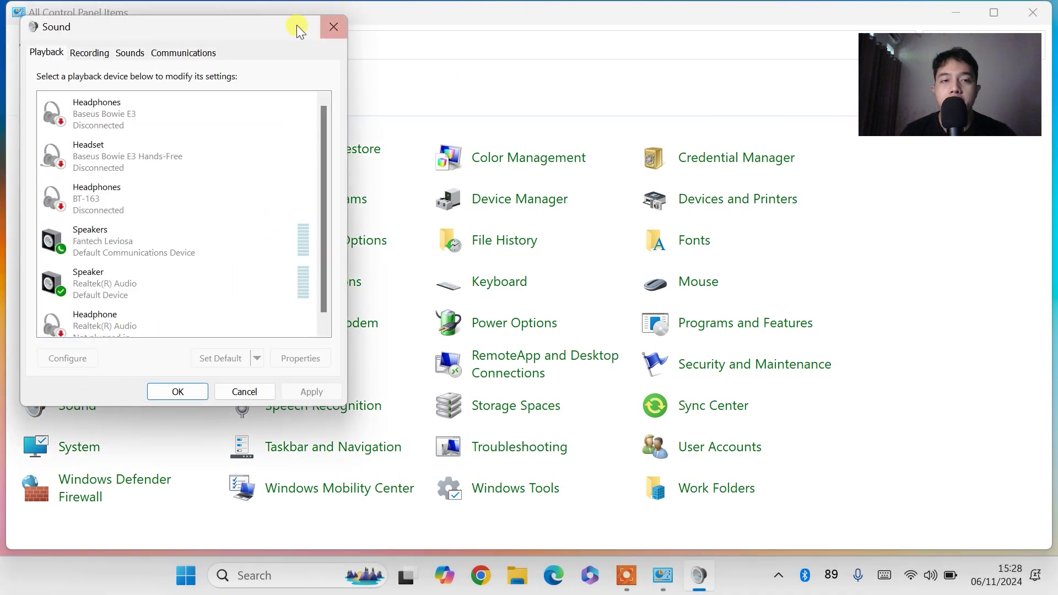
drag(272, 24, 639, 27)
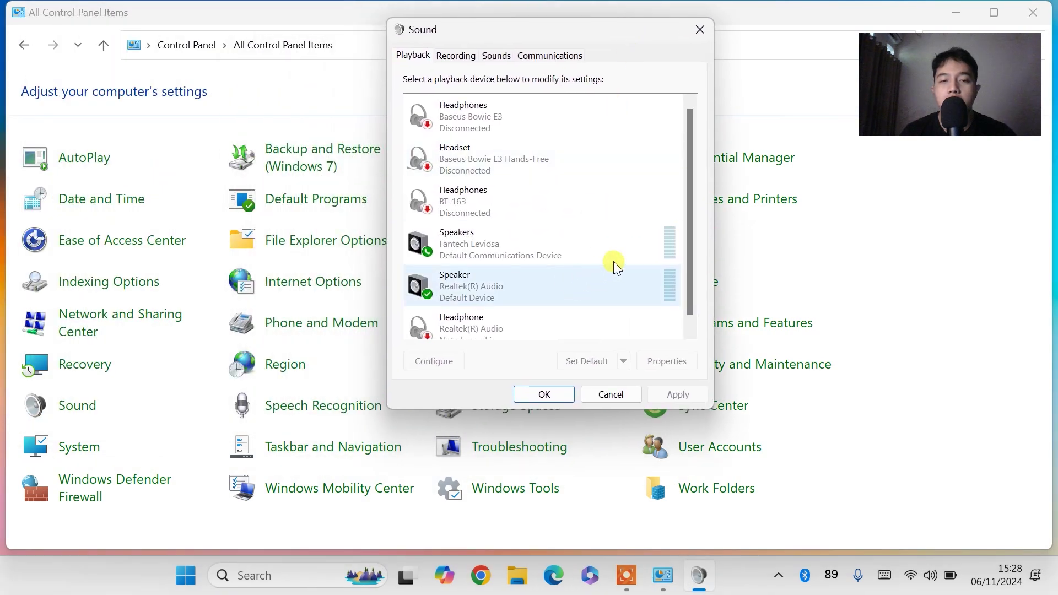
Test the Realtek(R) Audio speaker in its Stereo configuration and leave the speaker setup without changes
scroll(620, 256, down, 1)
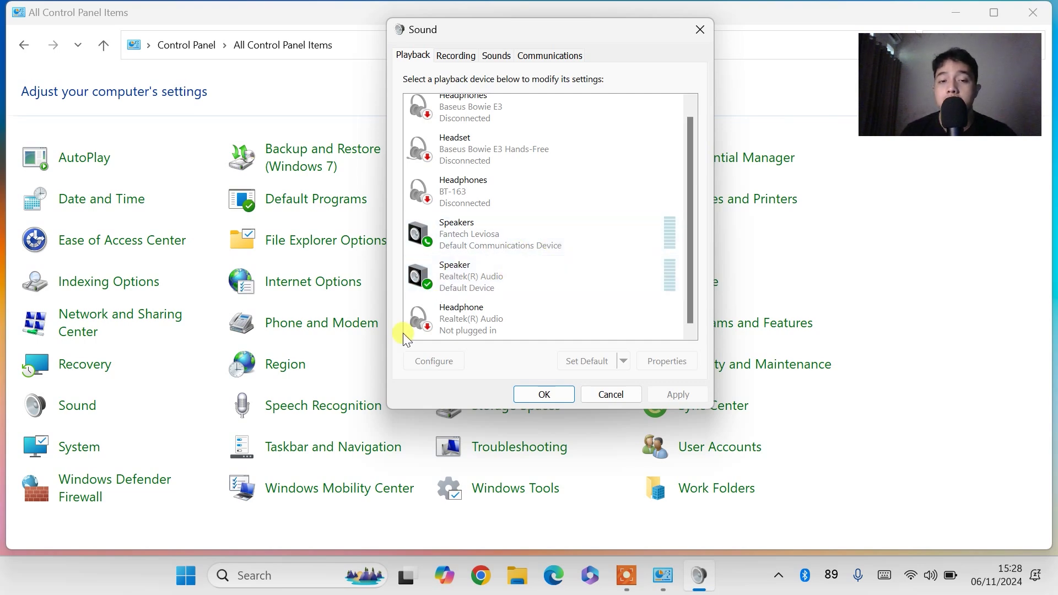
click(478, 276)
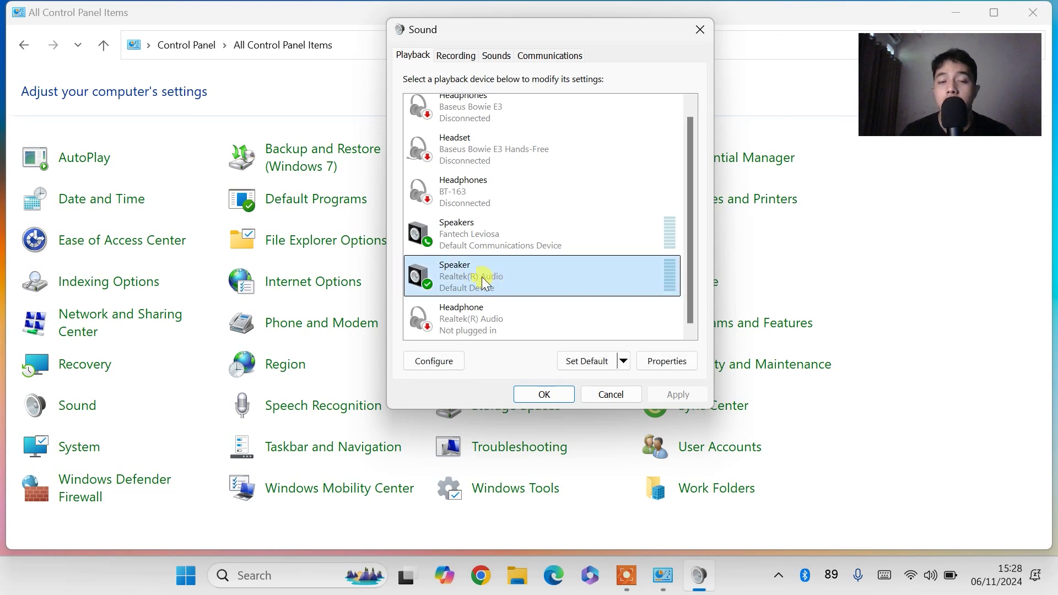
click(433, 368)
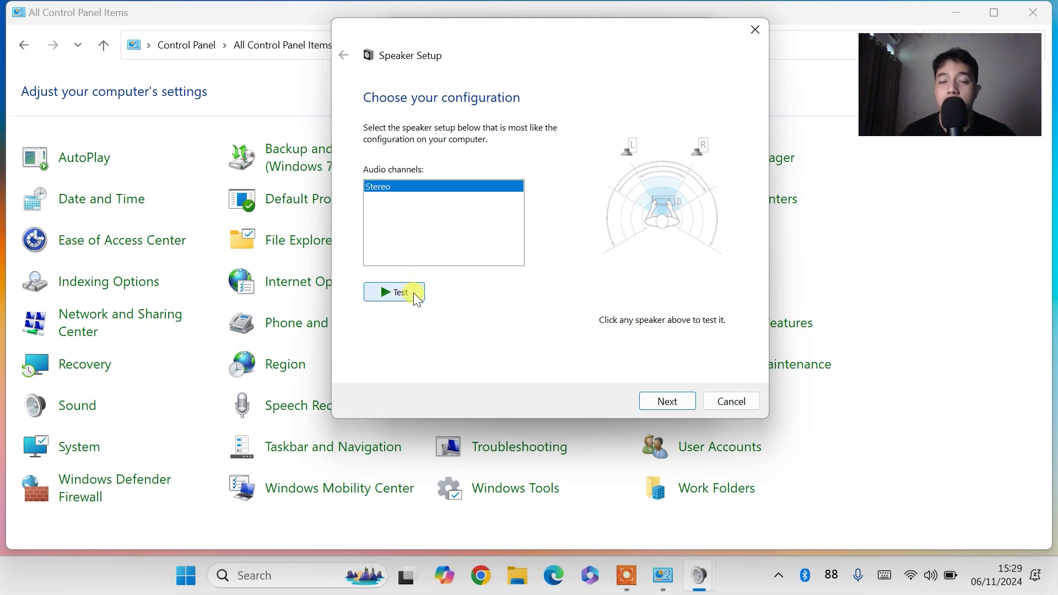
click(410, 295)
click(731, 401)
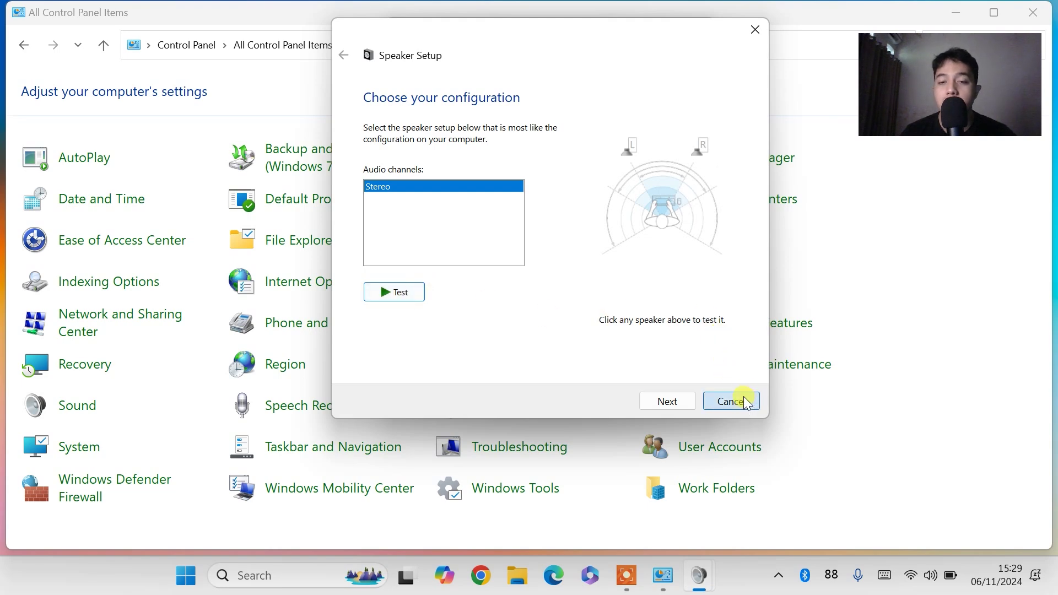
Open the Realtek(R) Audio speaker's properties, set its output level to 100 and confirm the left and right balance
click(484, 277)
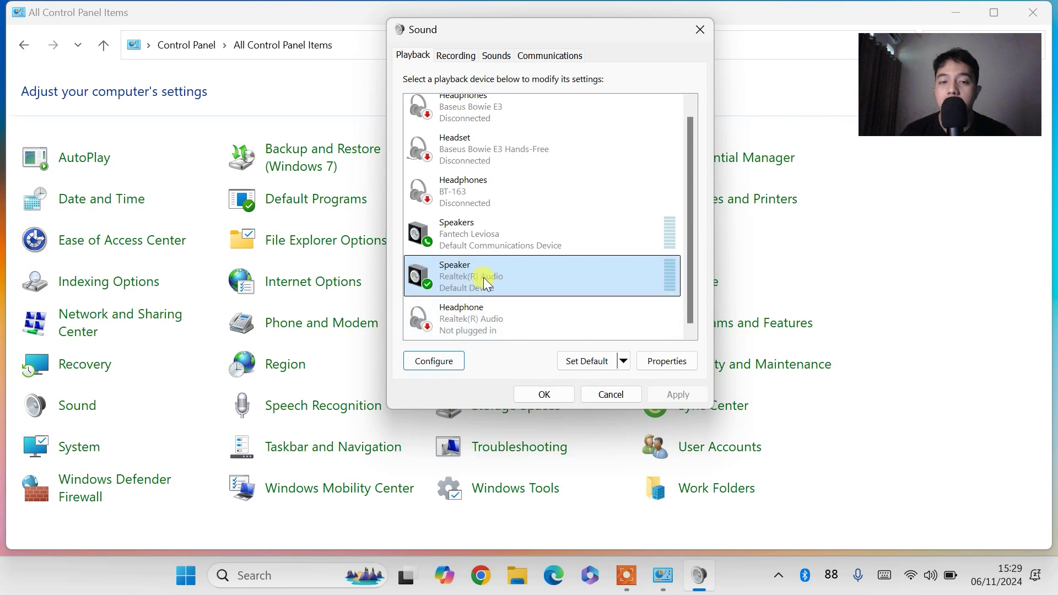
click(670, 359)
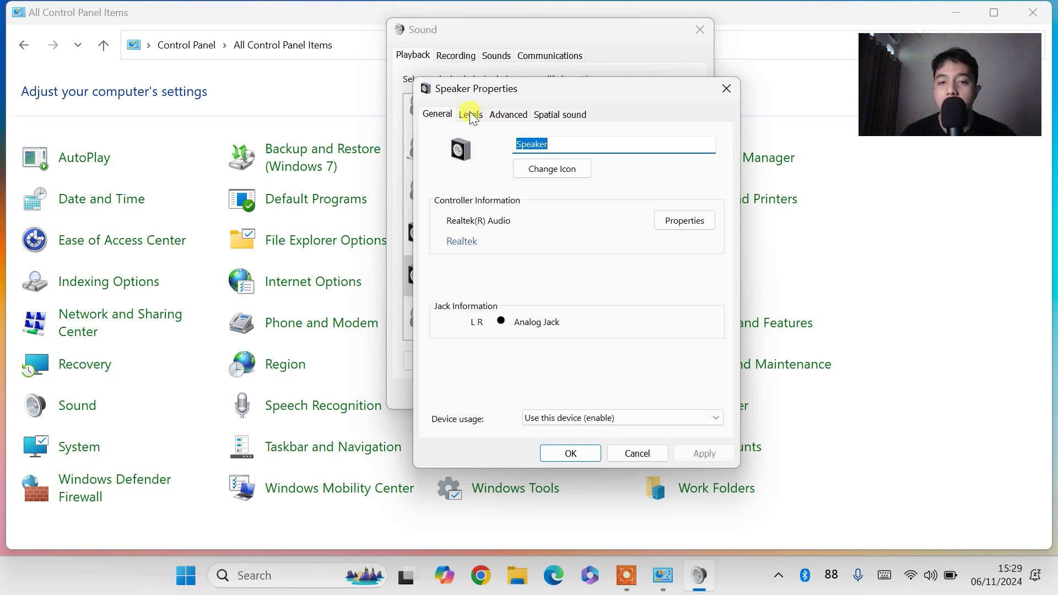
click(470, 115)
drag(562, 163, 576, 161)
click(690, 162)
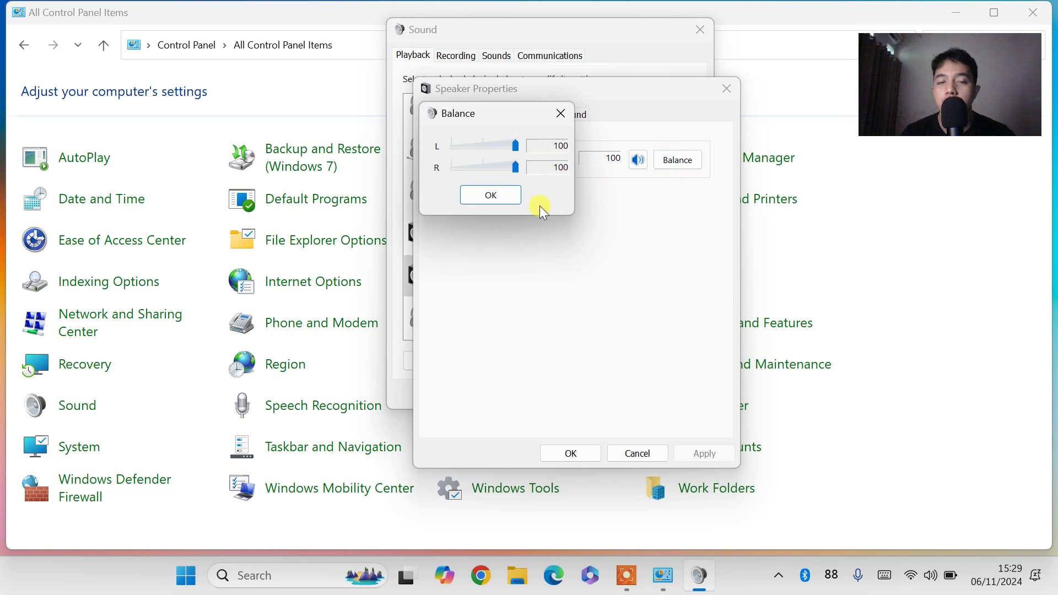
click(495, 200)
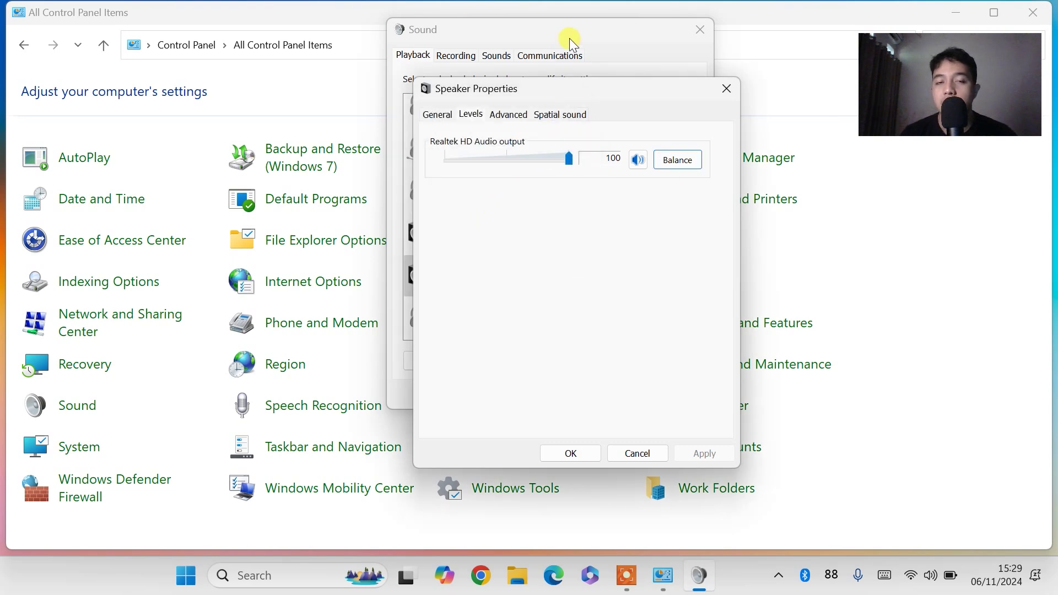
Set the speaker's default format to 24 bit, 48000 Hz and its spatial sound format to Windows Sonic for Headphones
click(509, 114)
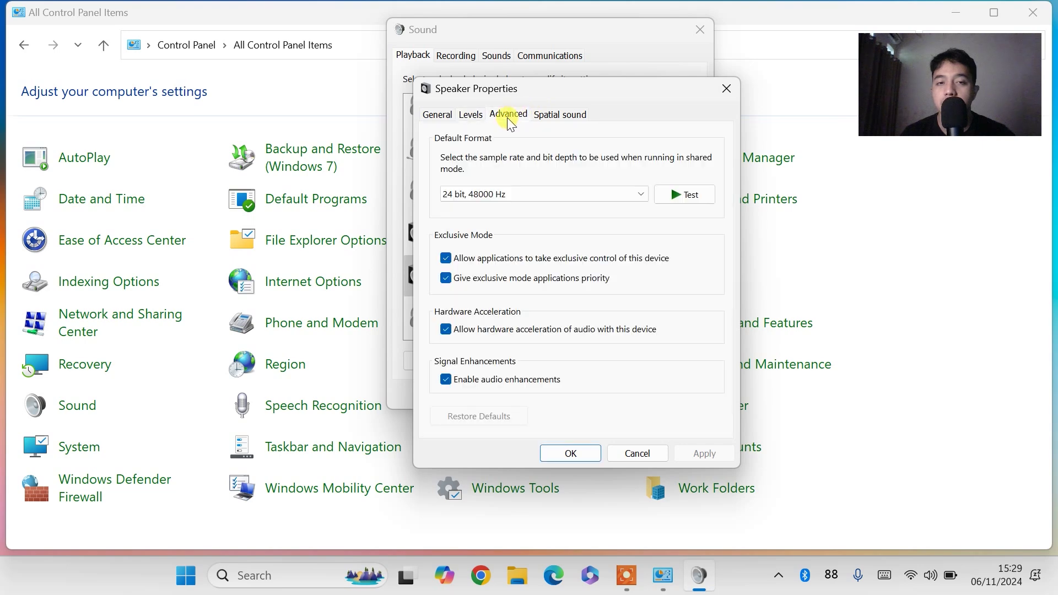
click(516, 196)
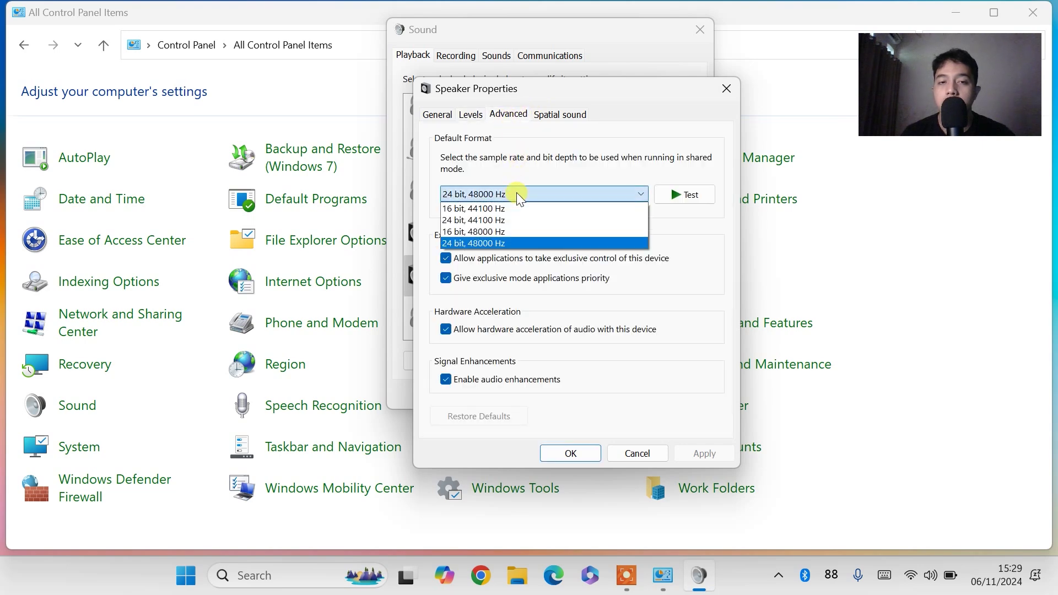
click(506, 247)
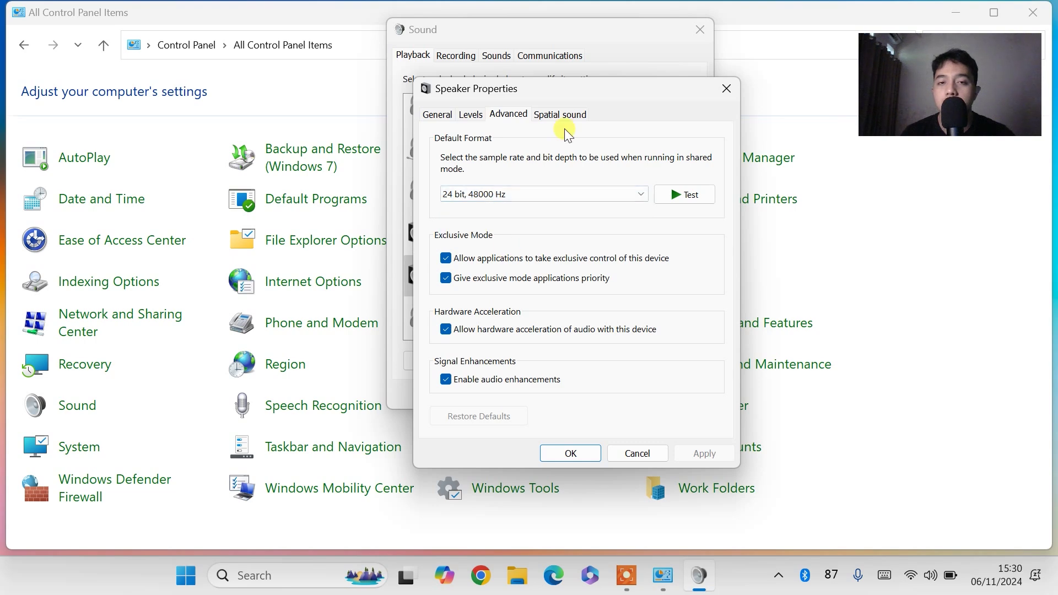
click(574, 118)
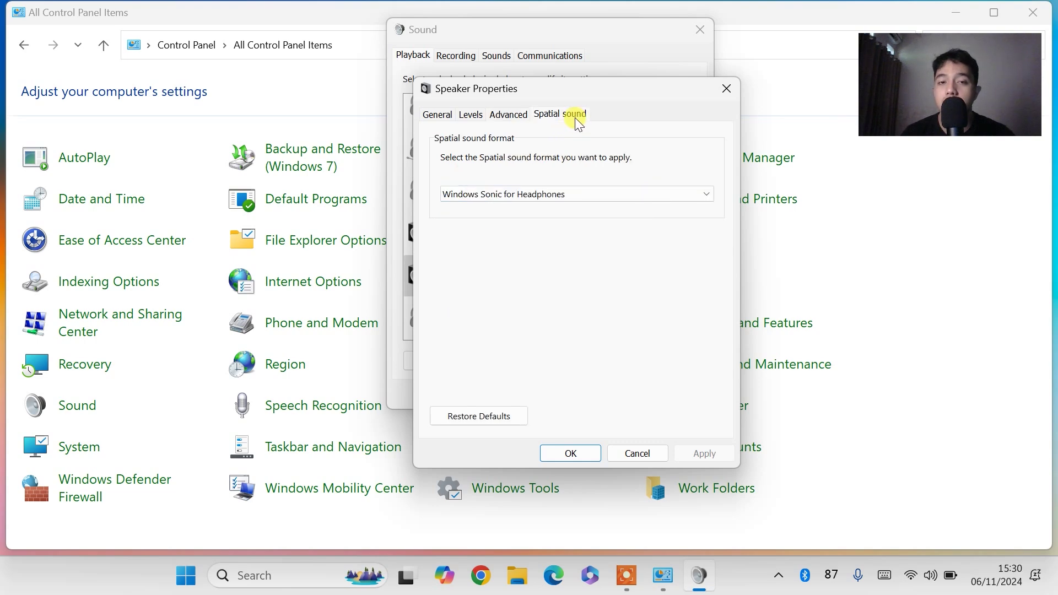
click(528, 190)
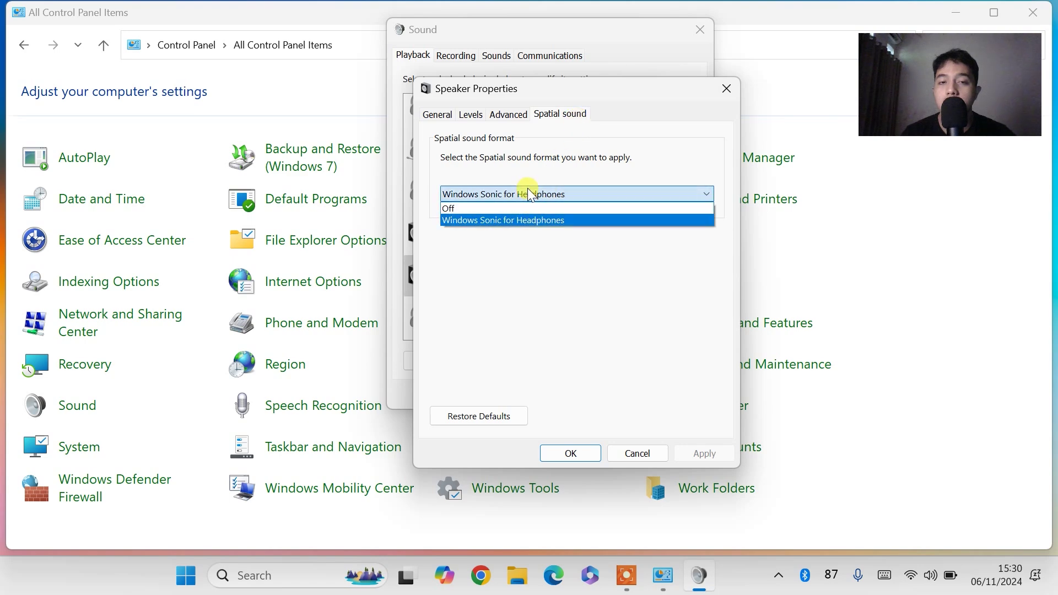
click(526, 218)
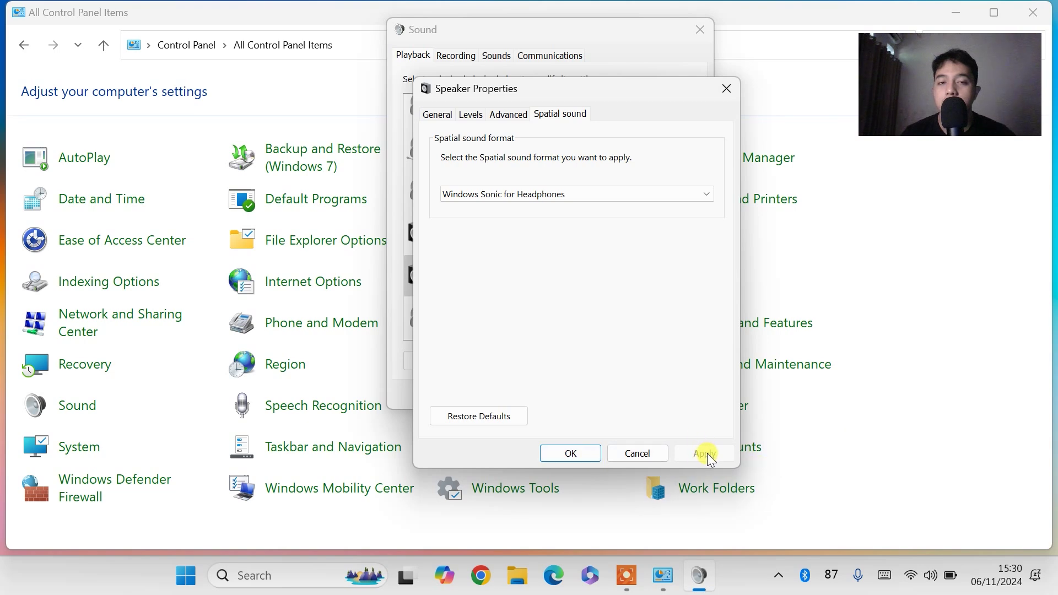
click(594, 452)
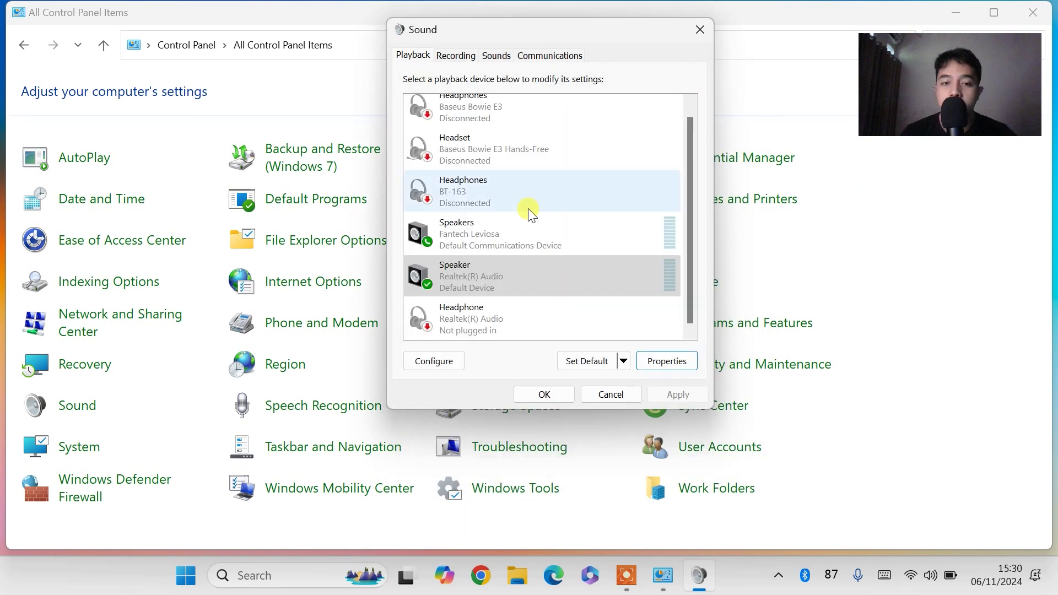
Test the Realtek(R) Audio speaker's Stereo setup again, cancel the setup, and close the Sound dialog and Control Panel
click(482, 286)
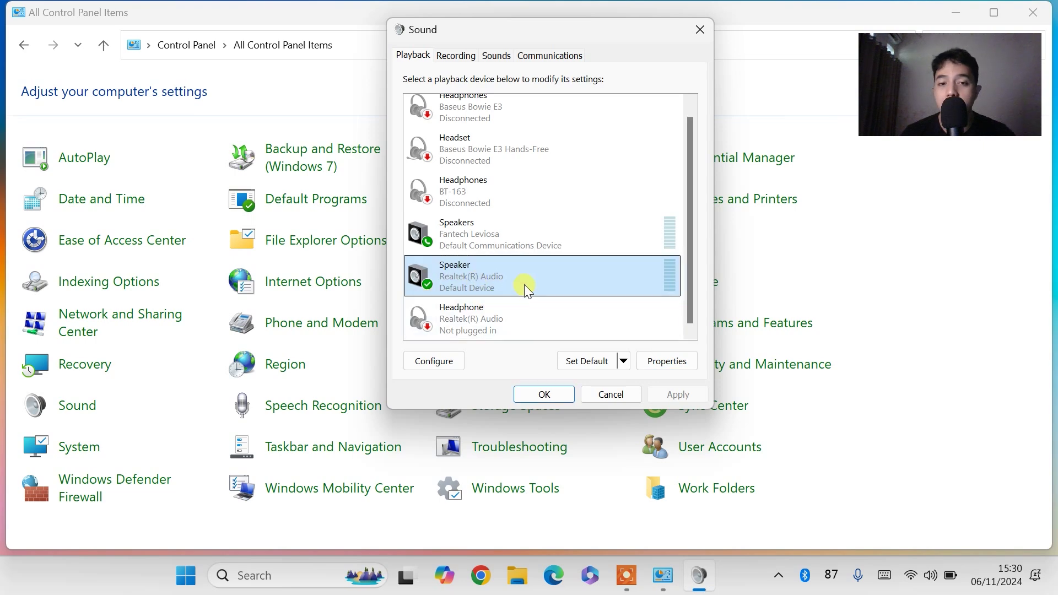
click(446, 364)
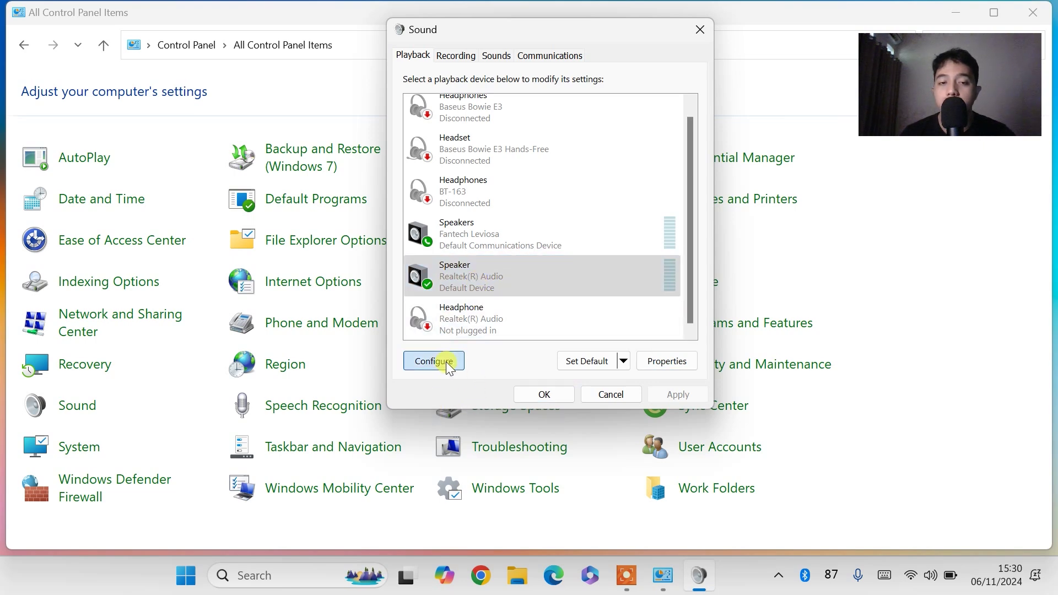
click(412, 293)
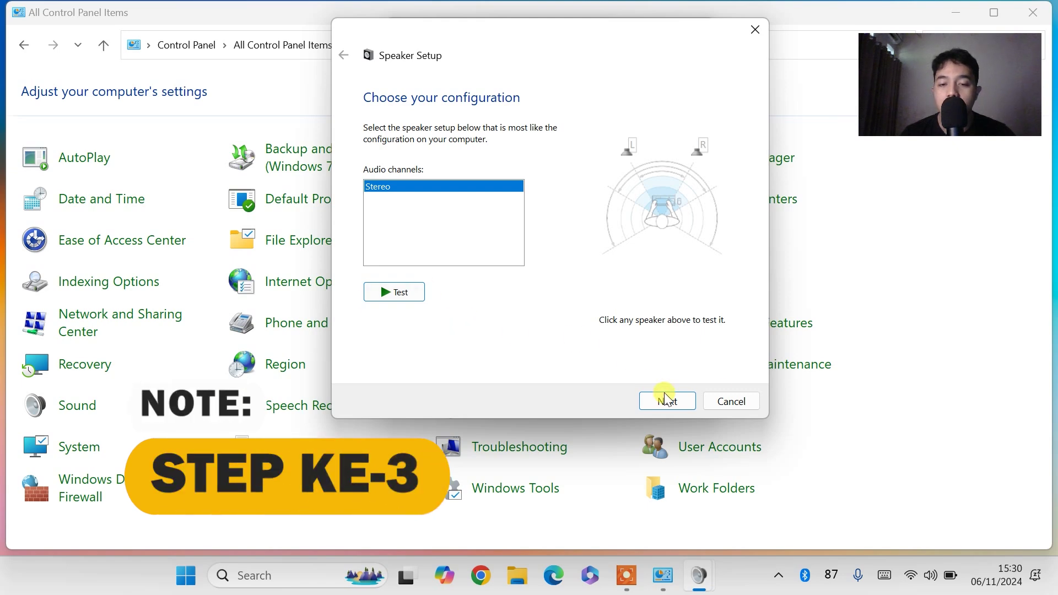
click(739, 397)
click(704, 24)
click(1024, 9)
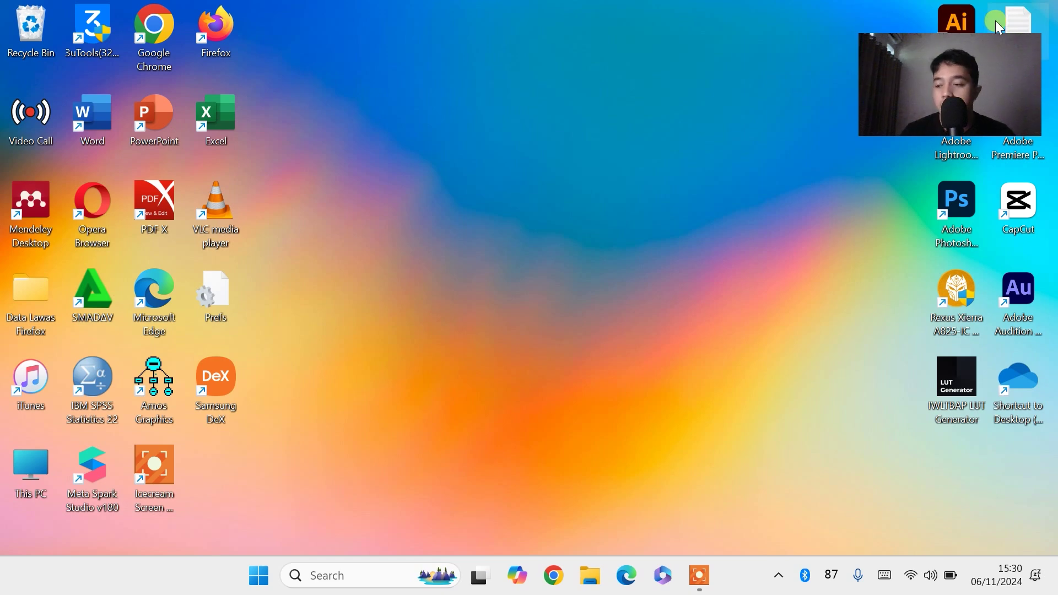
Search Windows for "ser" and open Services
click(330, 574)
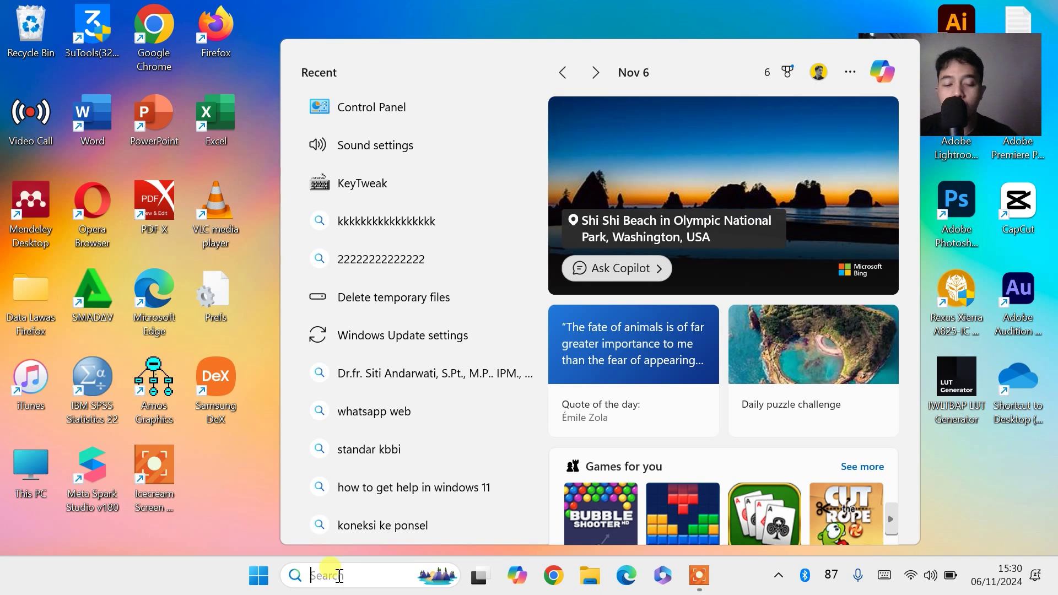
text(ser)
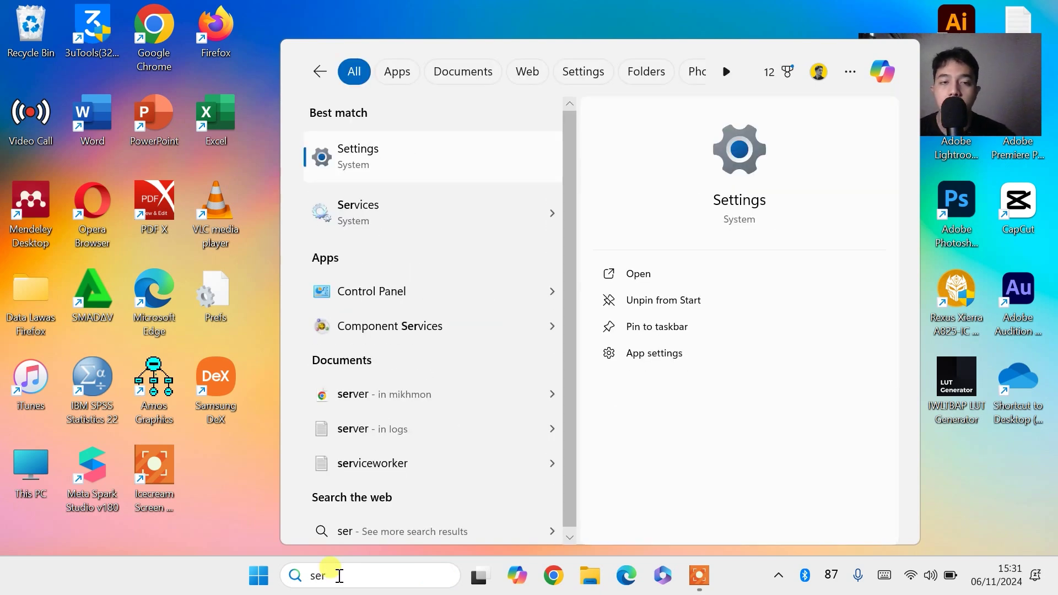
click(383, 222)
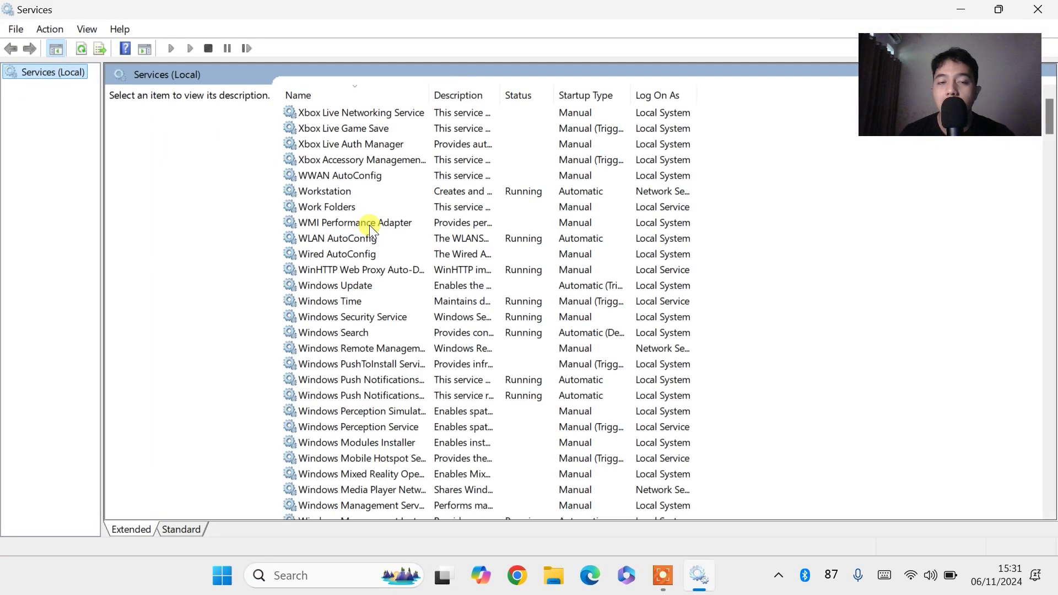
Locate the Windows Audio service in the list sorted by name and open its properties
scroll(386, 231, down, 16)
scroll(423, 241, up, 4)
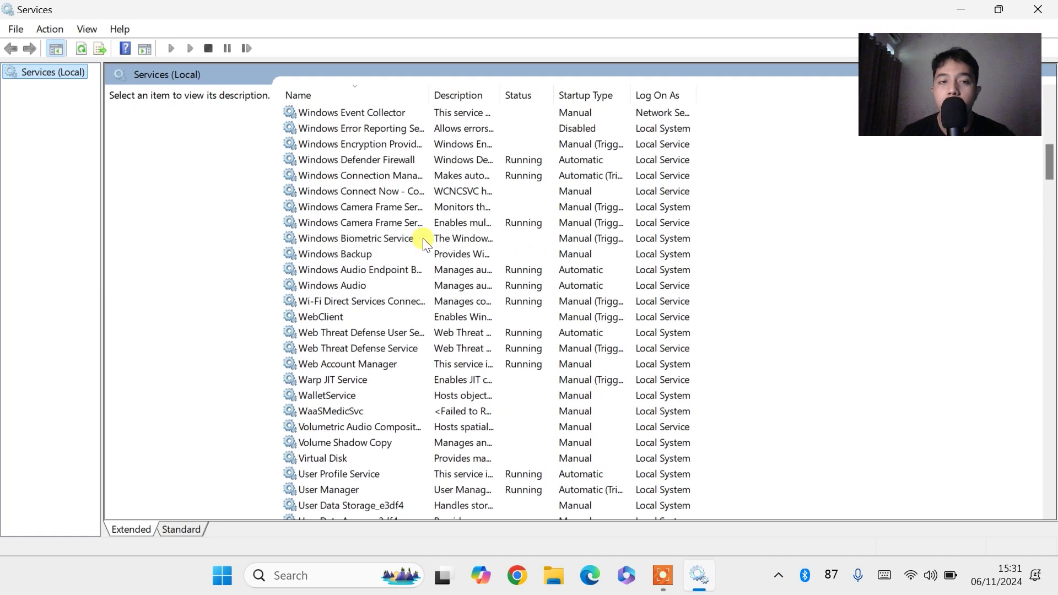
scroll(426, 241, up, 8)
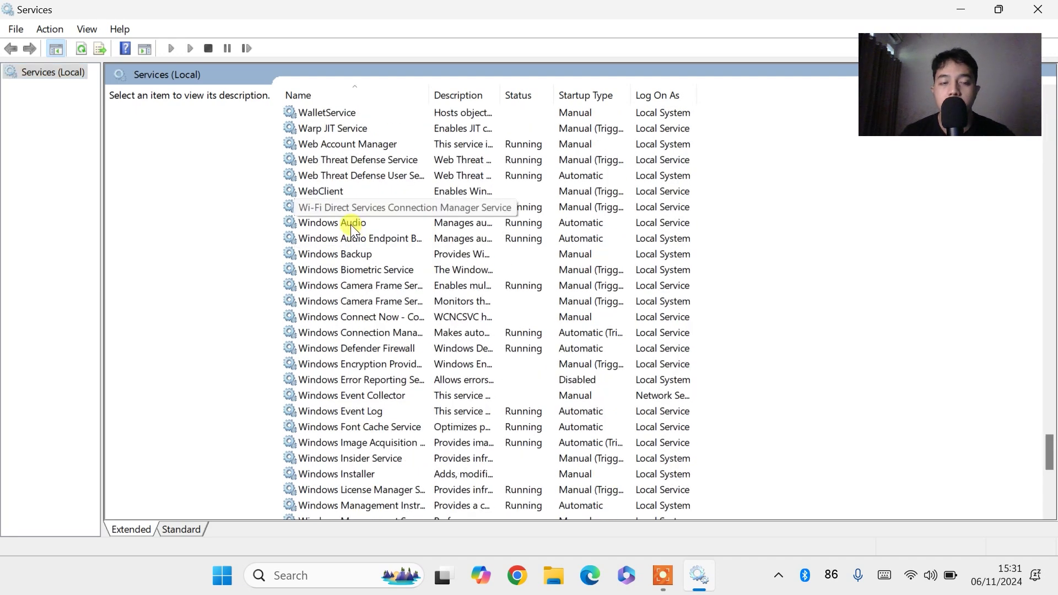
click(351, 223)
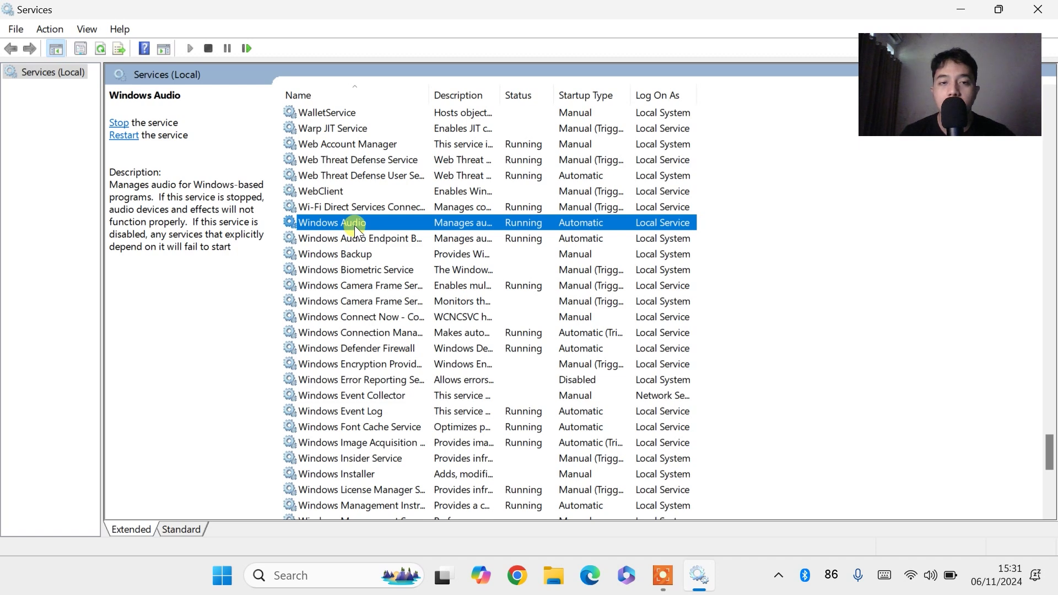
right_click(354, 225)
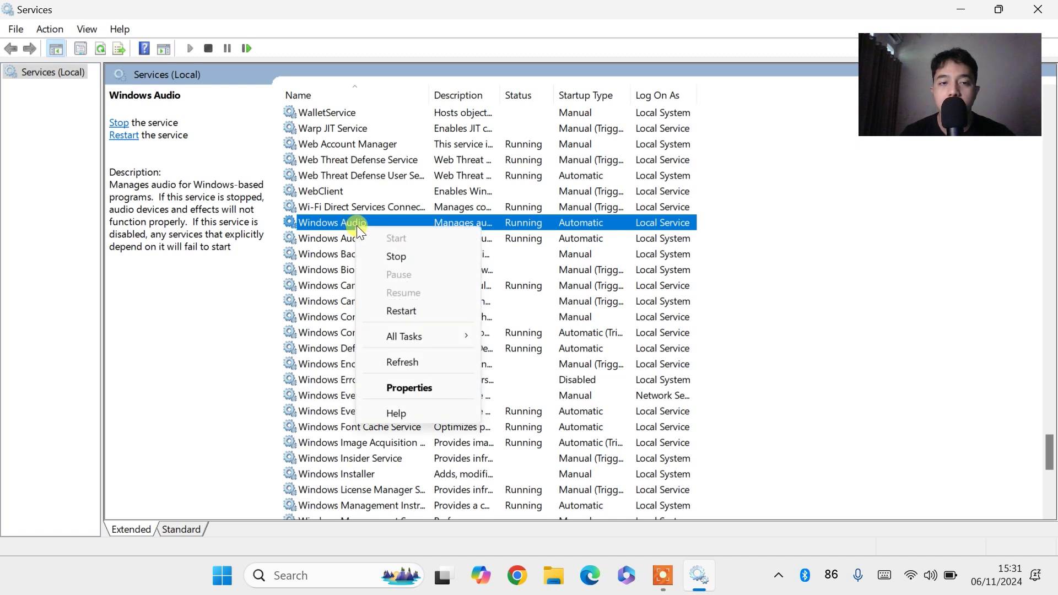
click(419, 387)
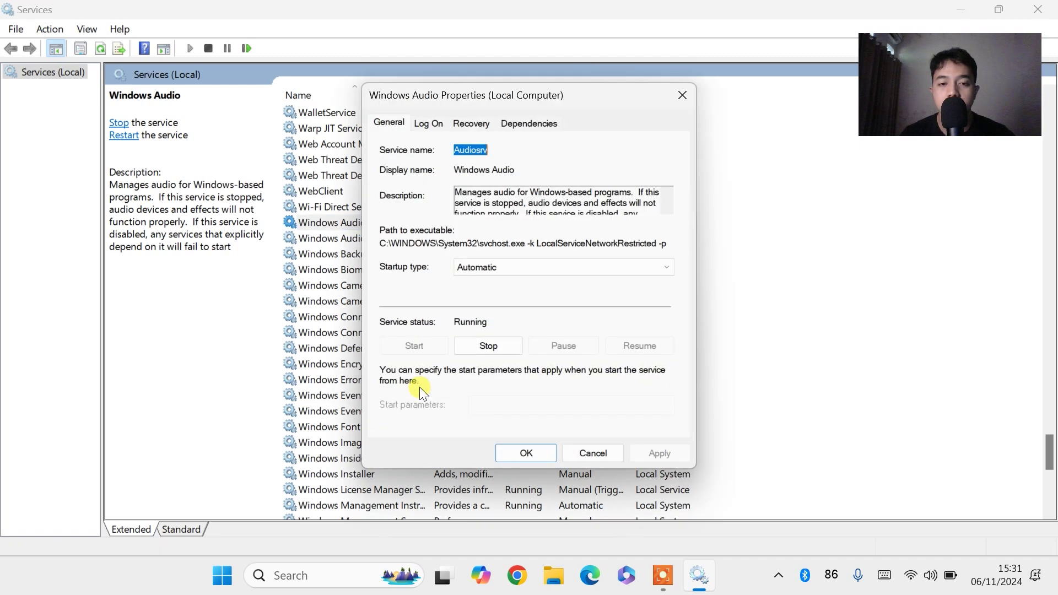
Set the Windows Audio service's startup type to Automatic, then apply and confirm the properties
click(477, 266)
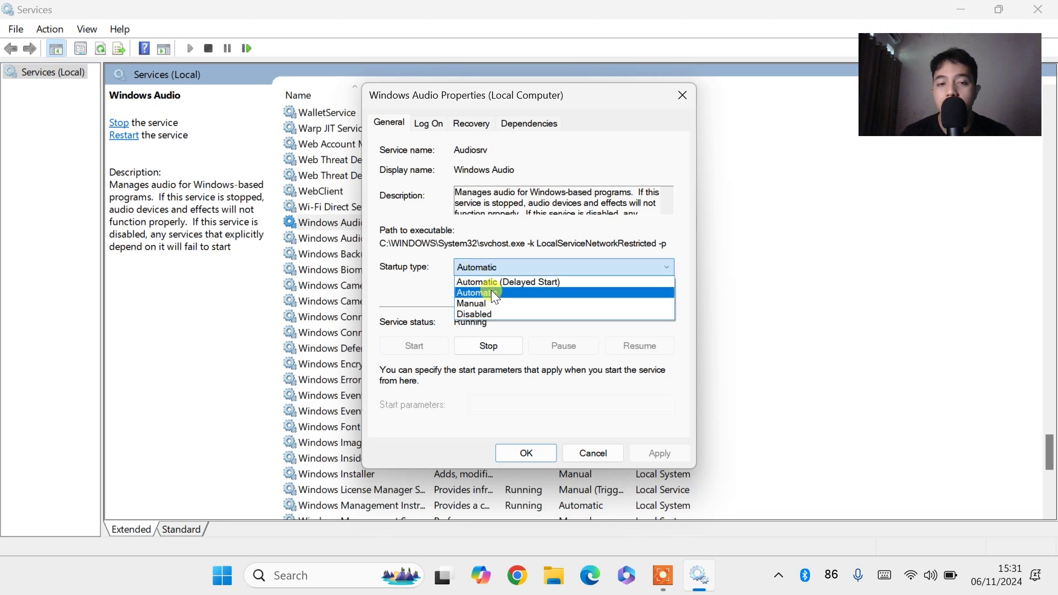
click(491, 290)
click(477, 267)
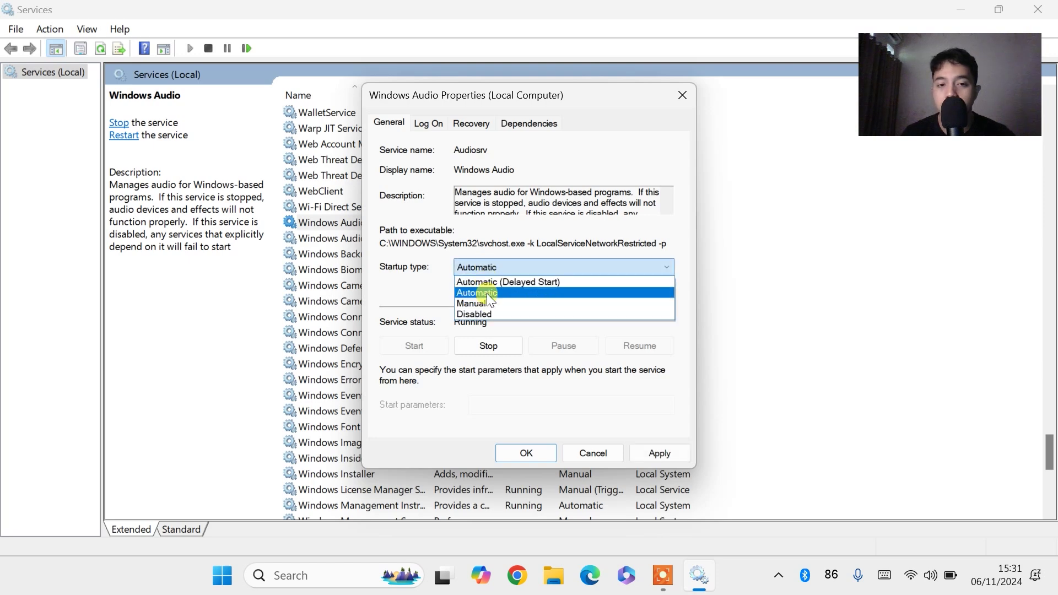
click(488, 293)
click(501, 263)
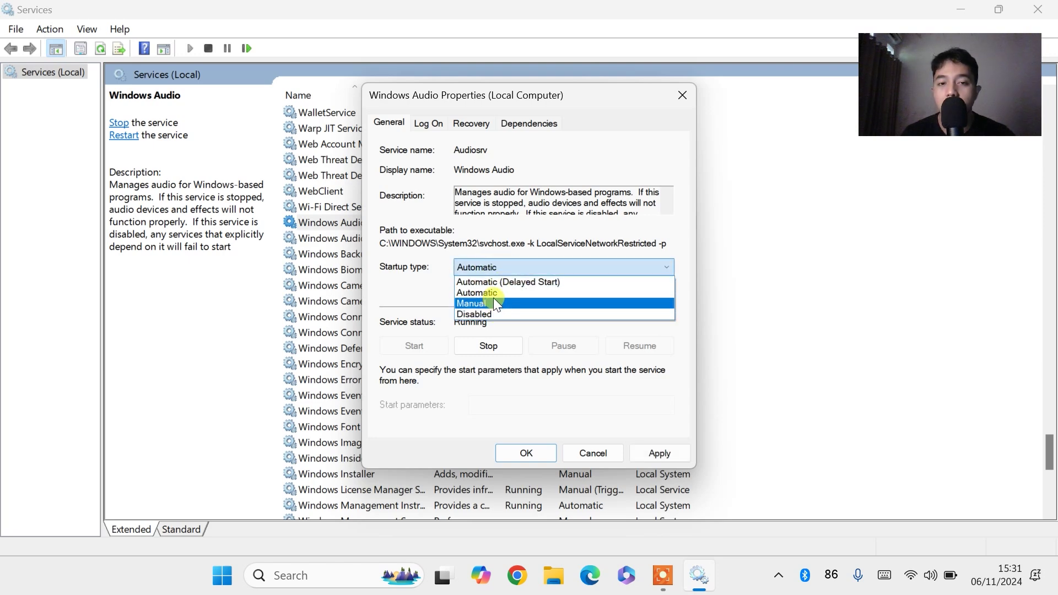
click(493, 292)
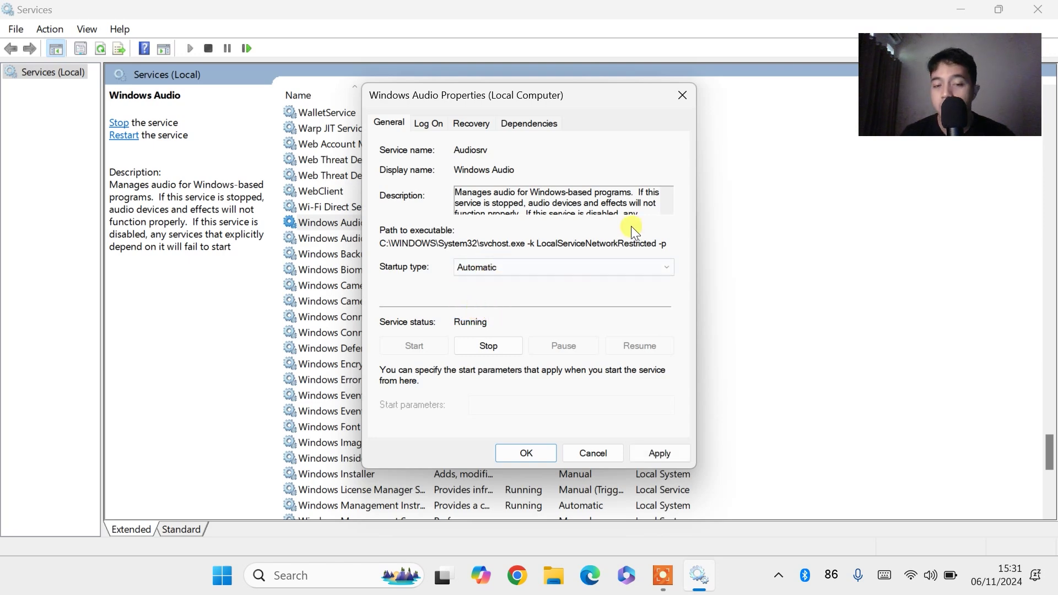
click(658, 451)
click(530, 448)
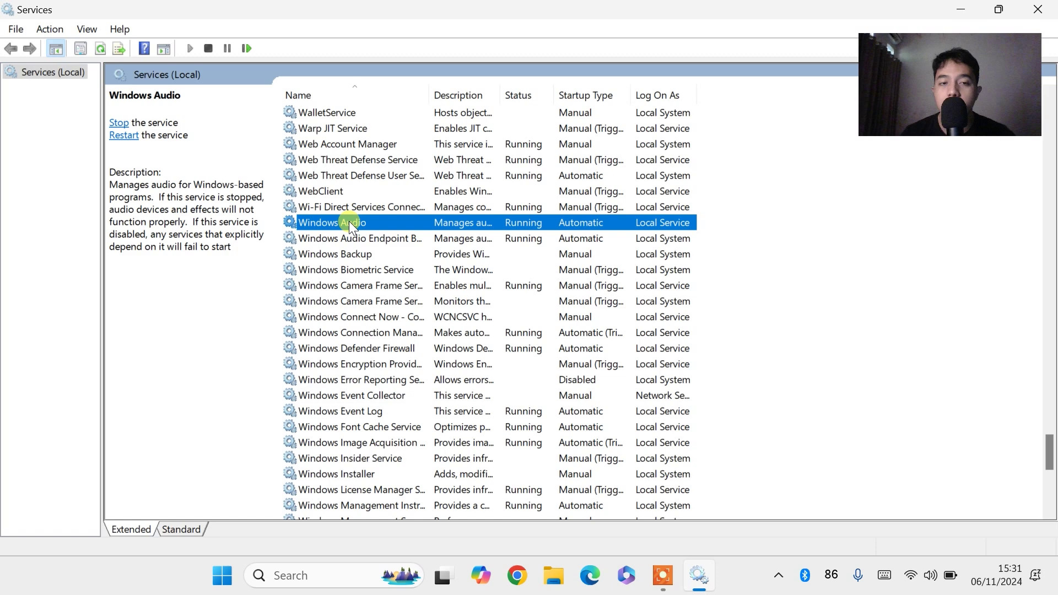
Restart the Windows Audio service together with the dependent Realtek Audio Universal Service
right_click(349, 223)
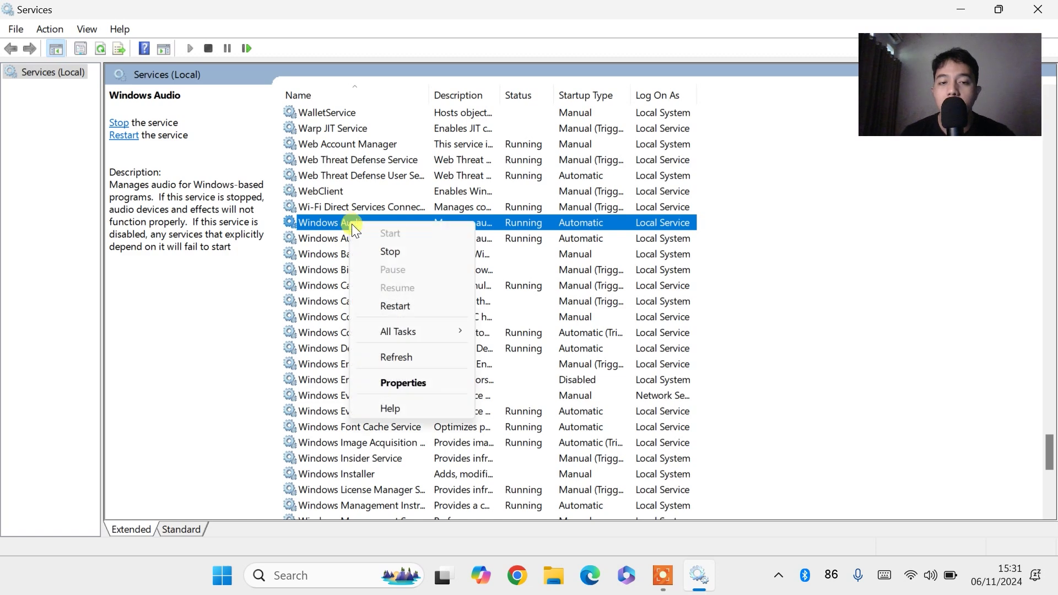
click(431, 307)
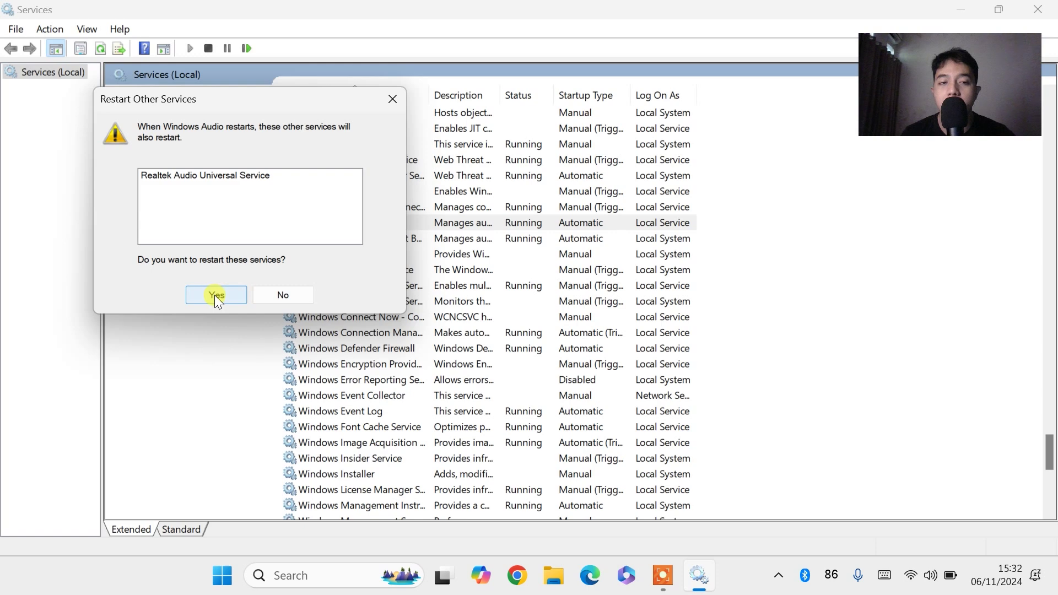
click(215, 296)
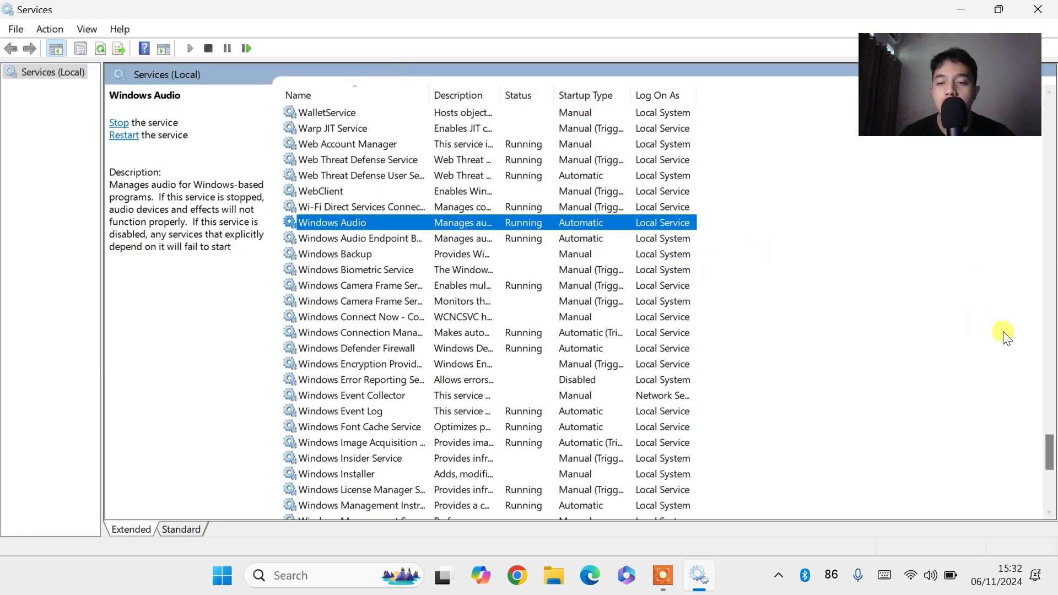
Set the system volume slightly below maximum in the quick settings and close Services
click(942, 574)
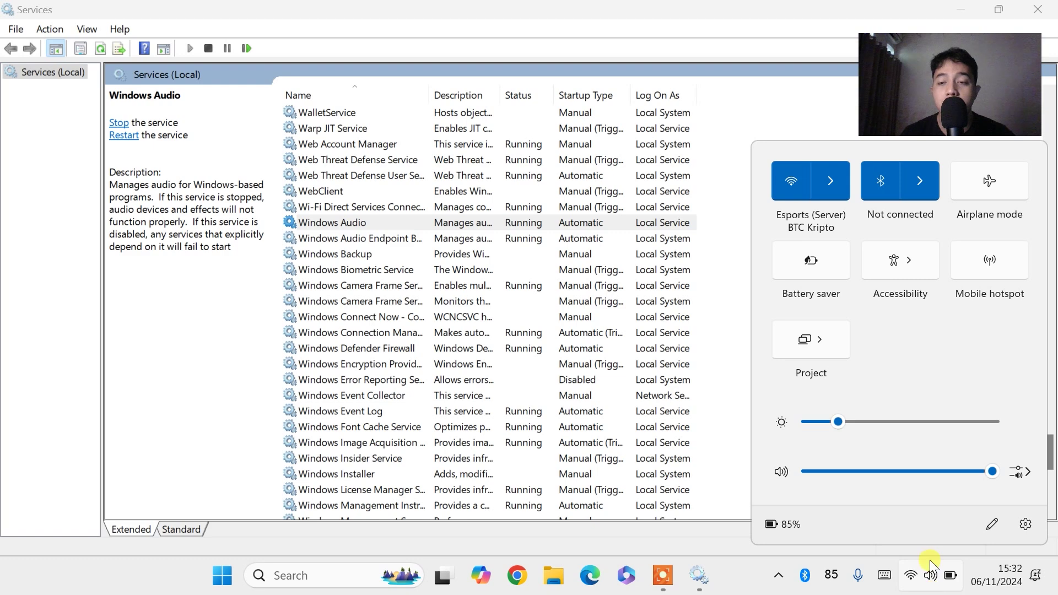
drag(883, 470, 976, 472)
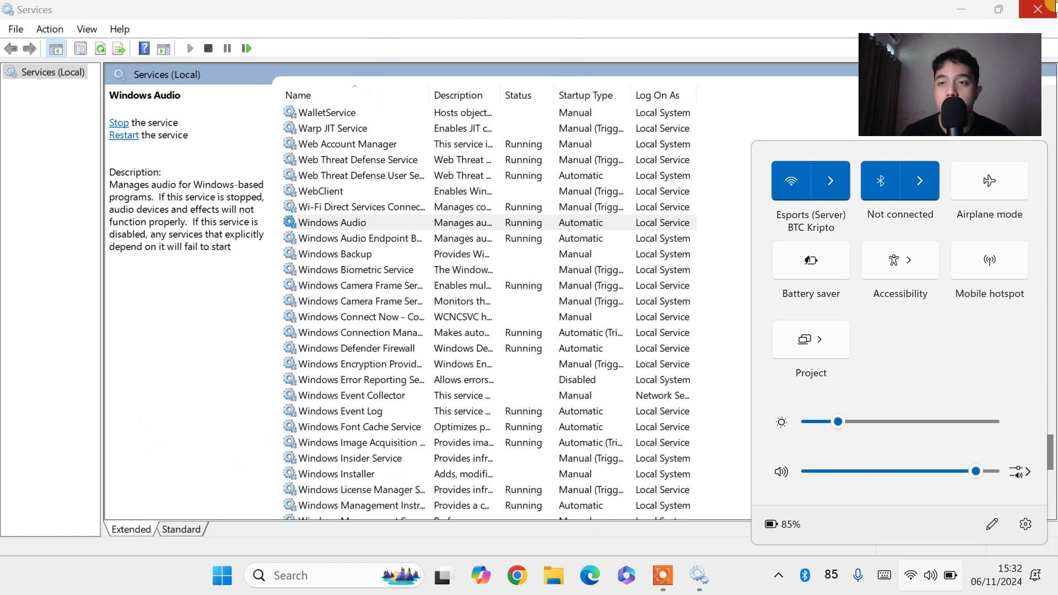
click(1037, 9)
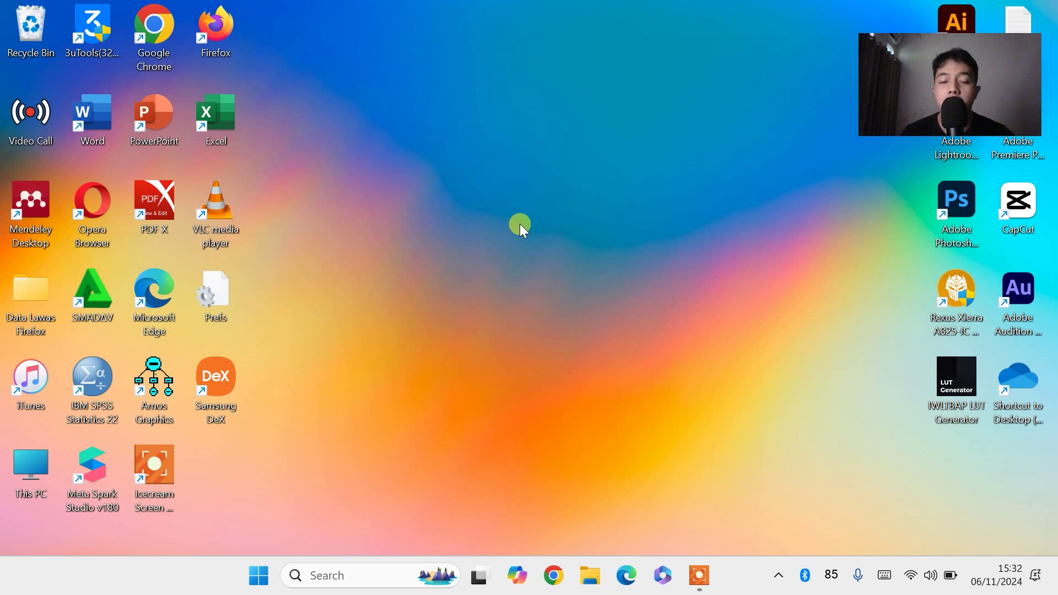
Open Device Manager and expand the Audio inputs and outputs category
click(294, 584)
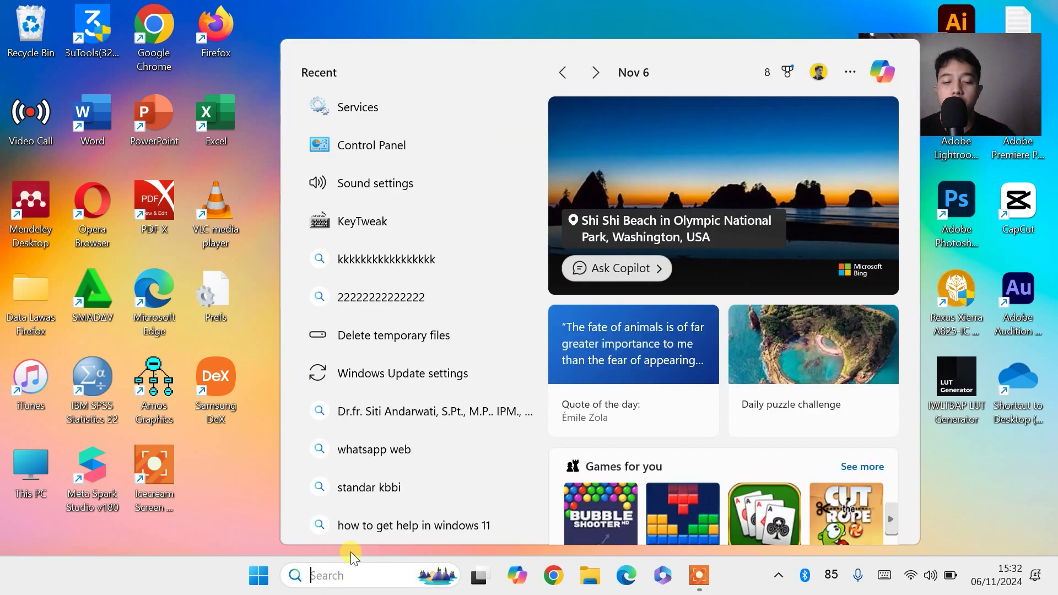
text(dev)
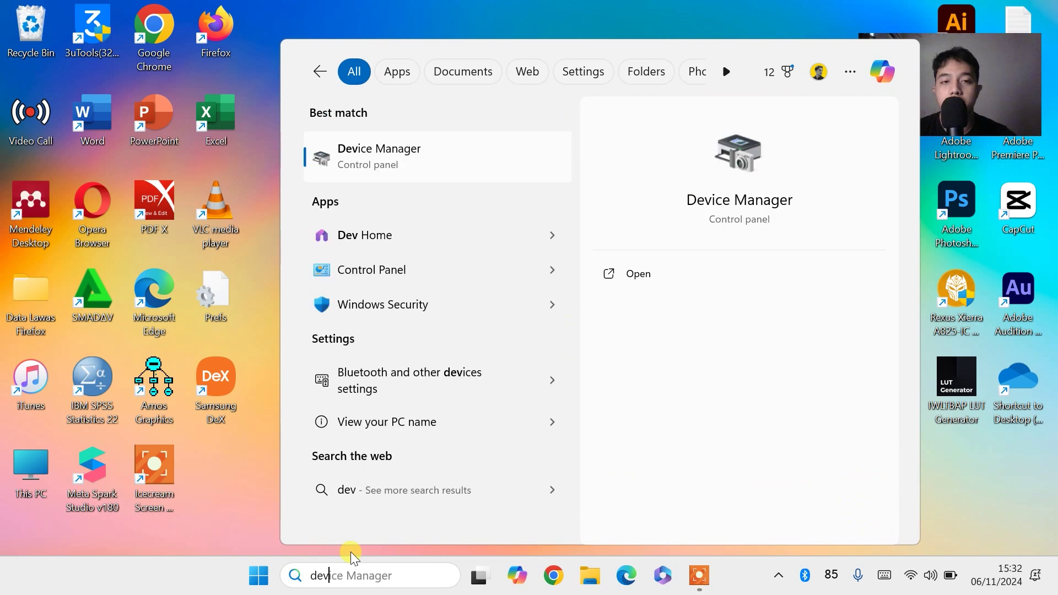
click(371, 157)
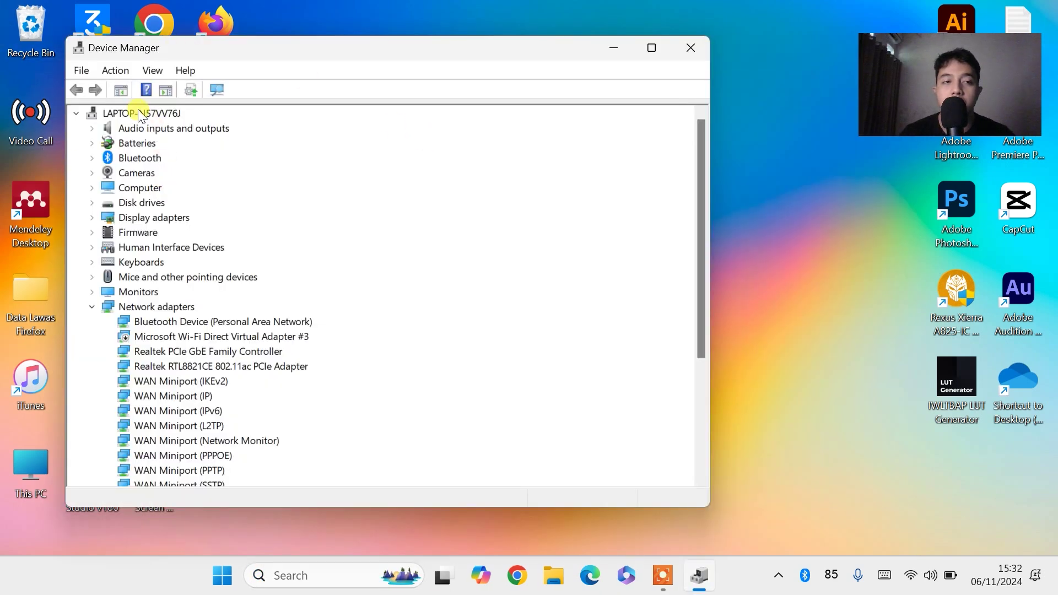
click(92, 128)
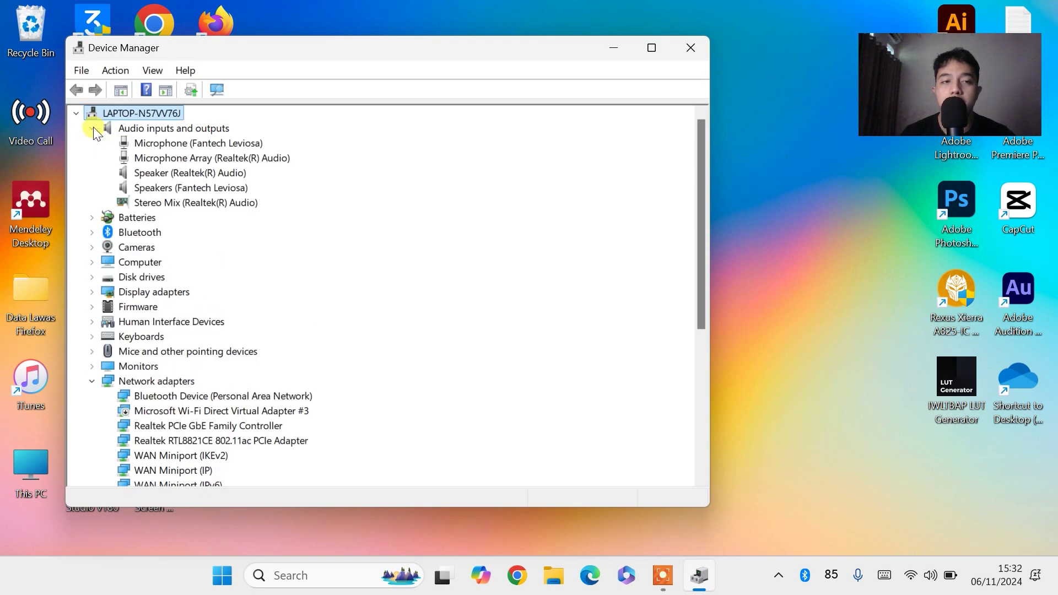
Compare the Speaker (Realtek(R) Audio) entry with the output device selected in the quick settings' sound output list
click(200, 171)
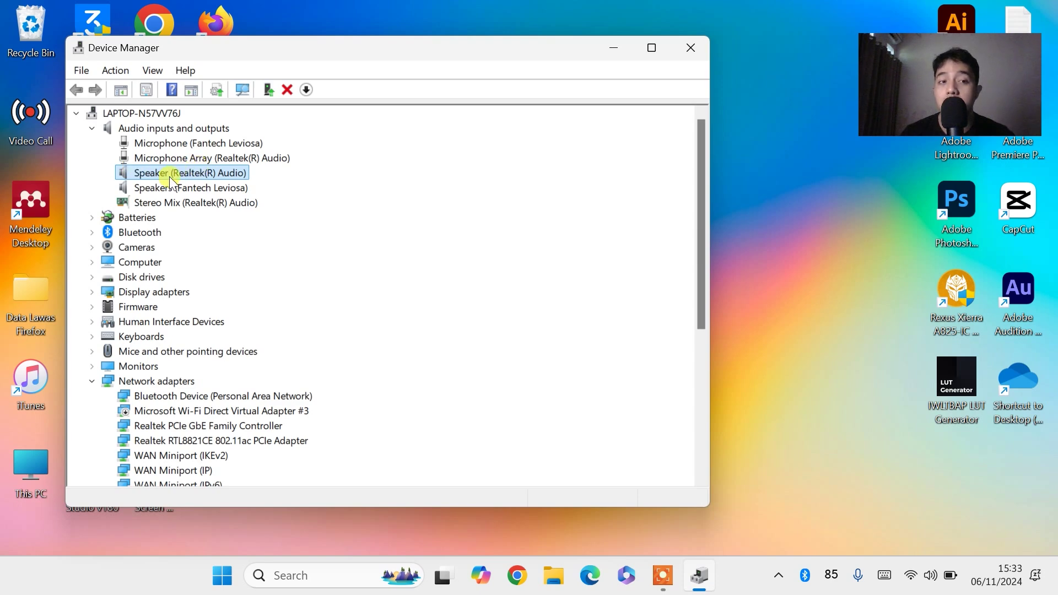
click(931, 589)
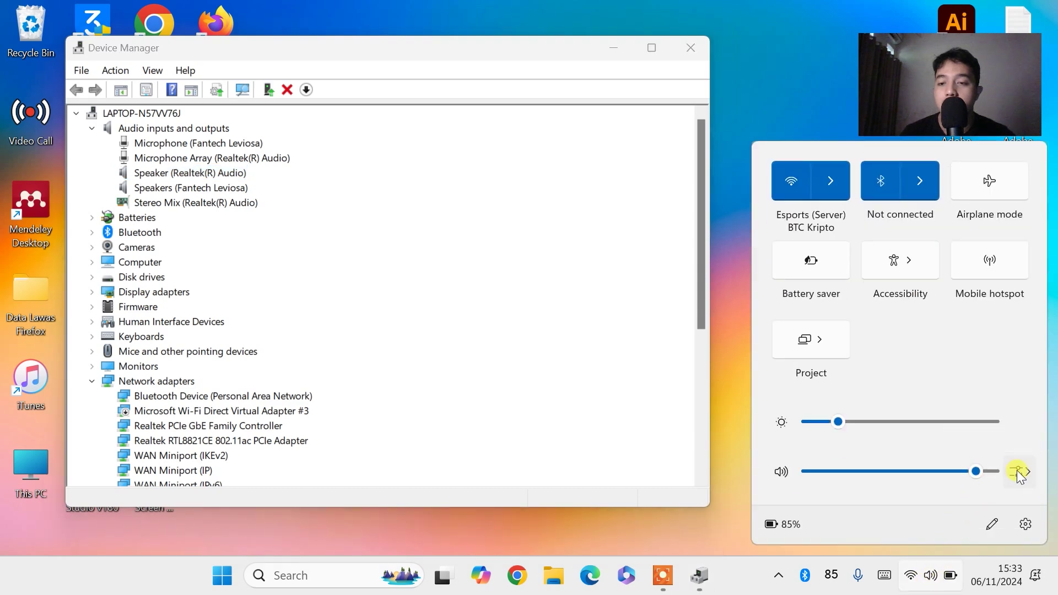
click(1020, 474)
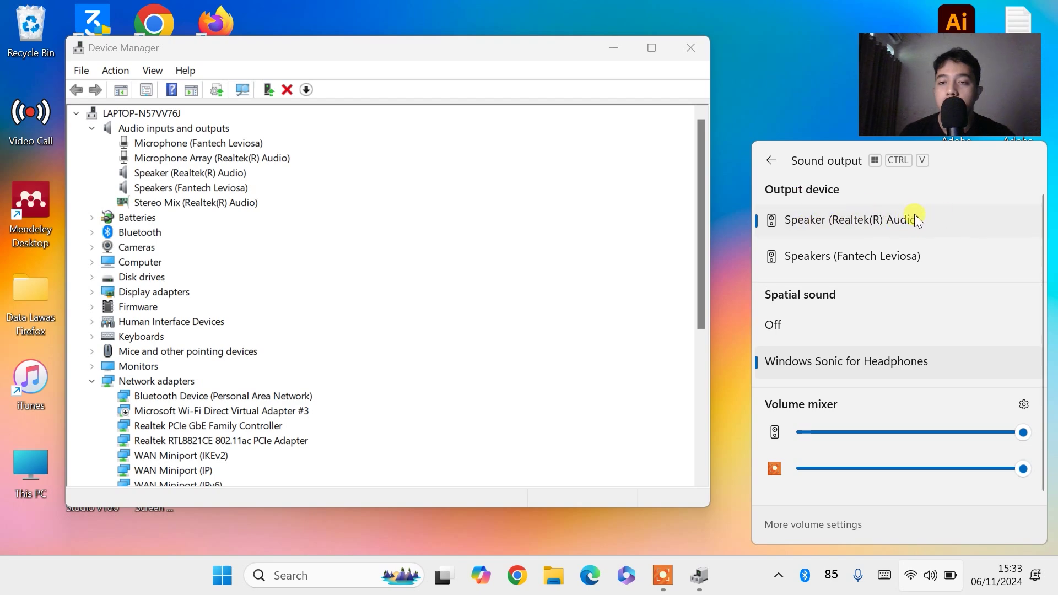
Update the Speaker (Realtek(R) Audio) driver by manually picking Audio Endpoint from the available drivers on the computer
click(187, 173)
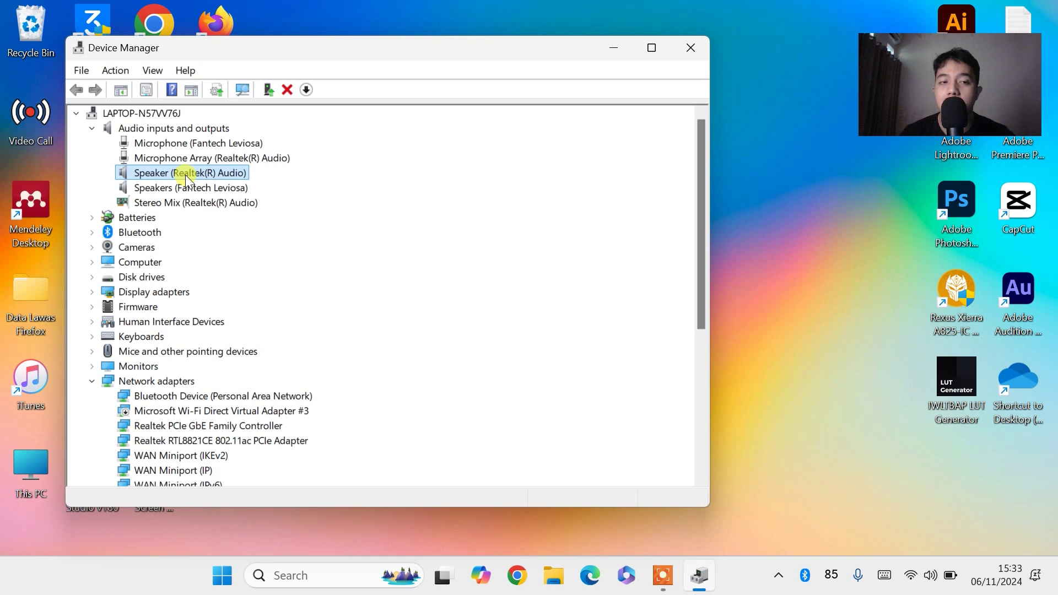
right_click(186, 175)
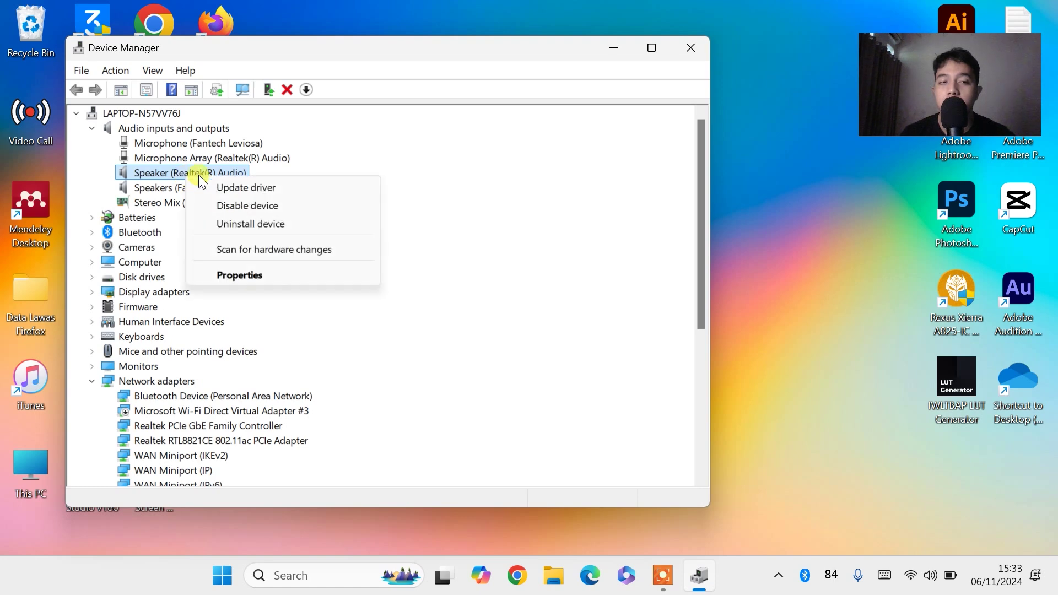
click(279, 188)
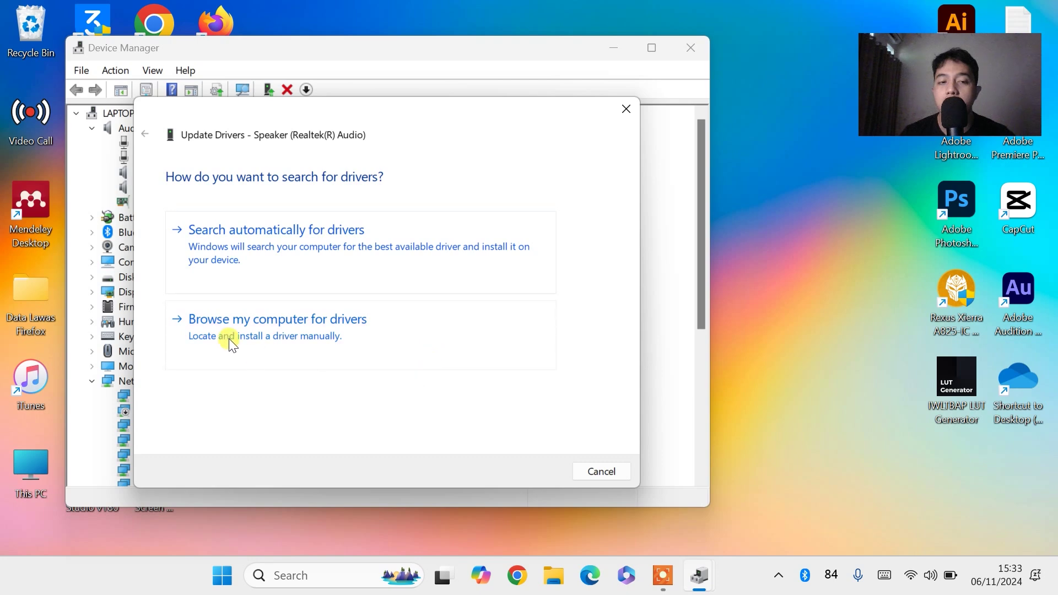
click(318, 342)
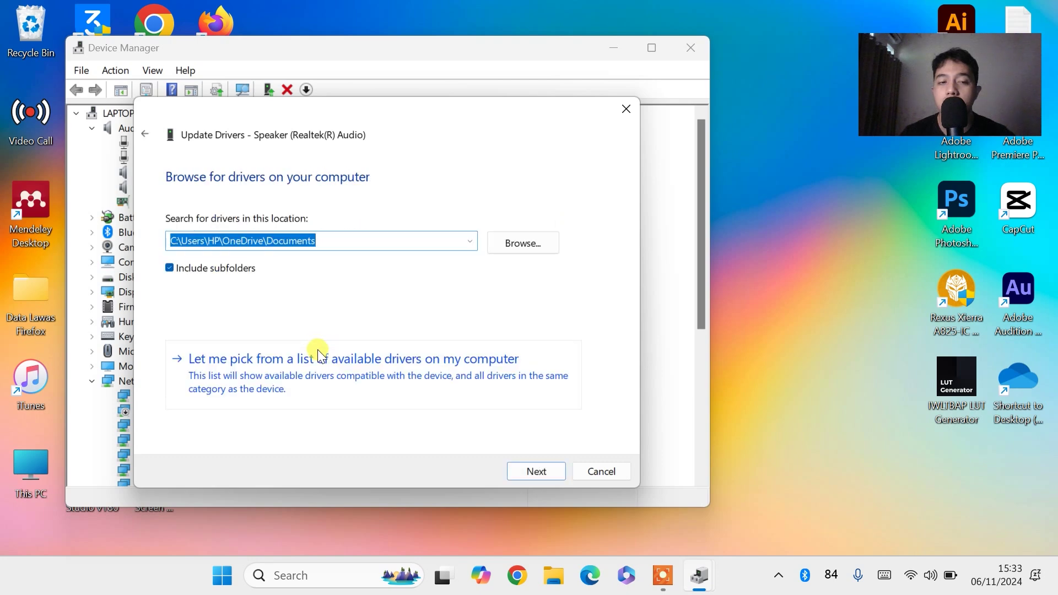
click(258, 375)
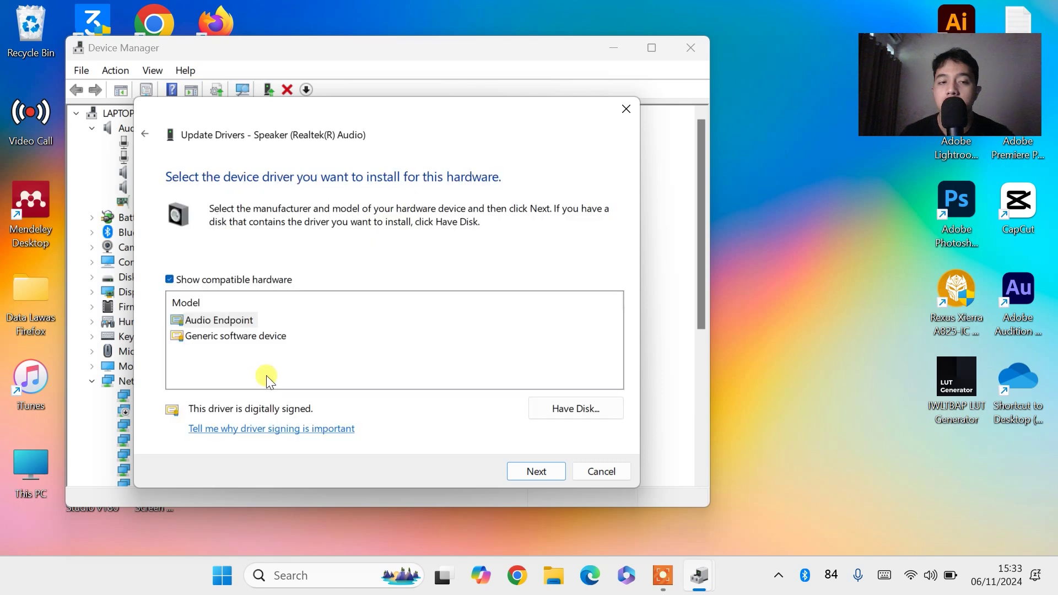
click(237, 319)
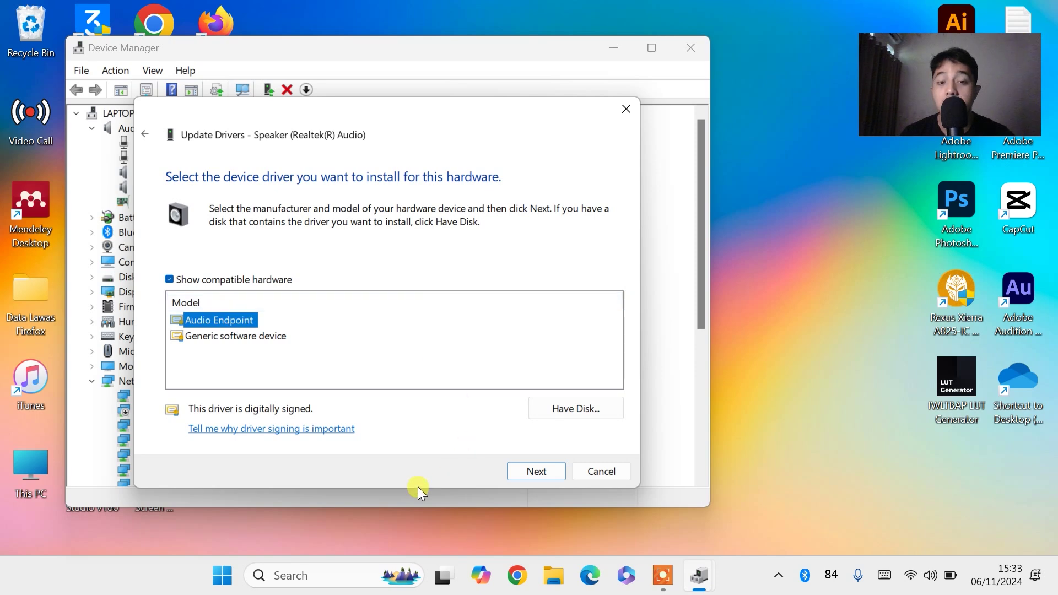
click(513, 467)
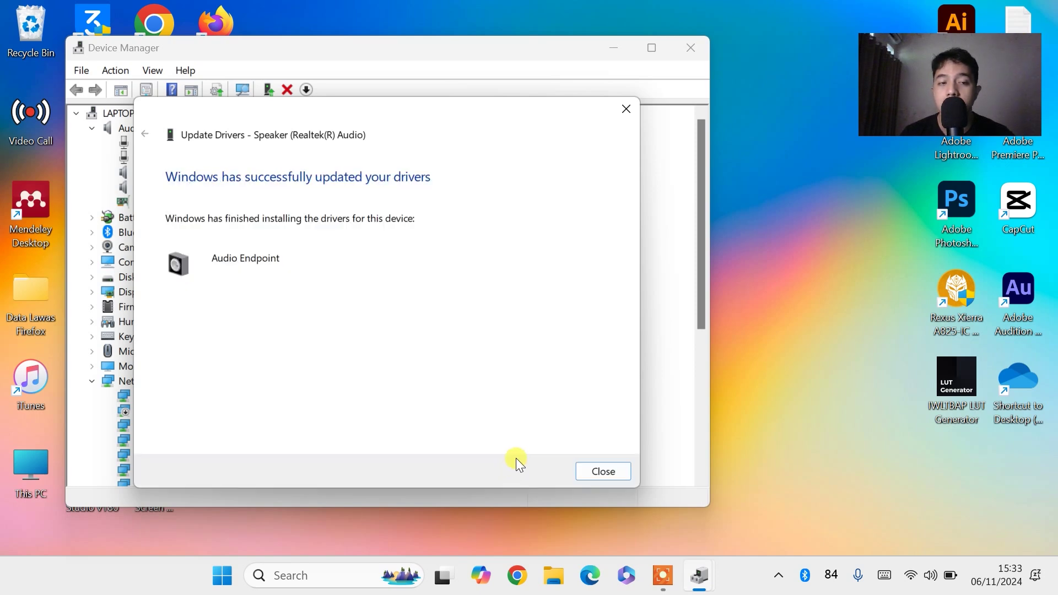
click(606, 470)
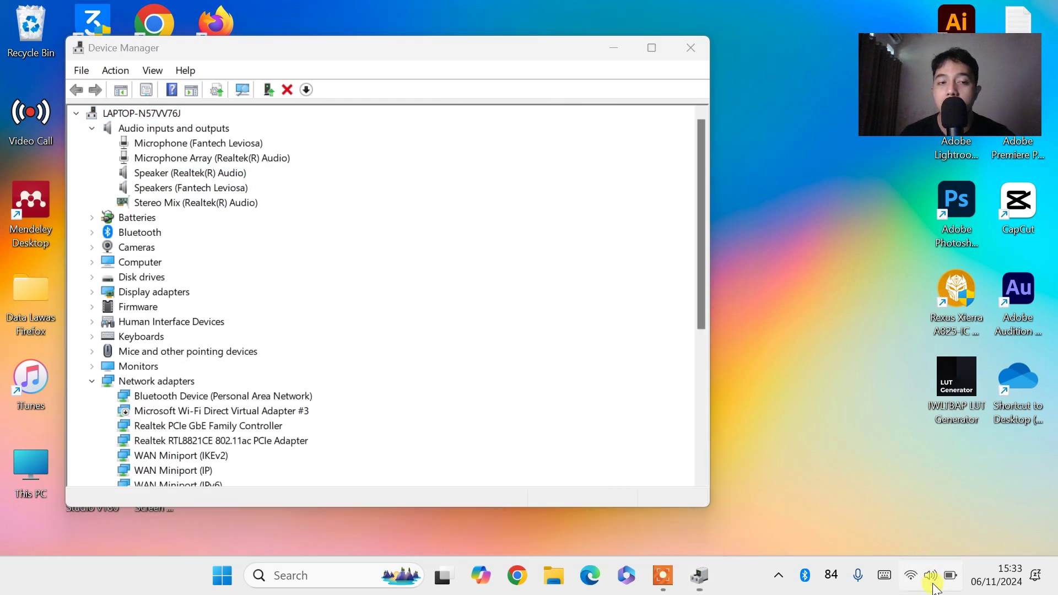
Test the speaker by adjusting the system volume to a little below maximum in the quick settings
click(930, 575)
drag(944, 474, 974, 477)
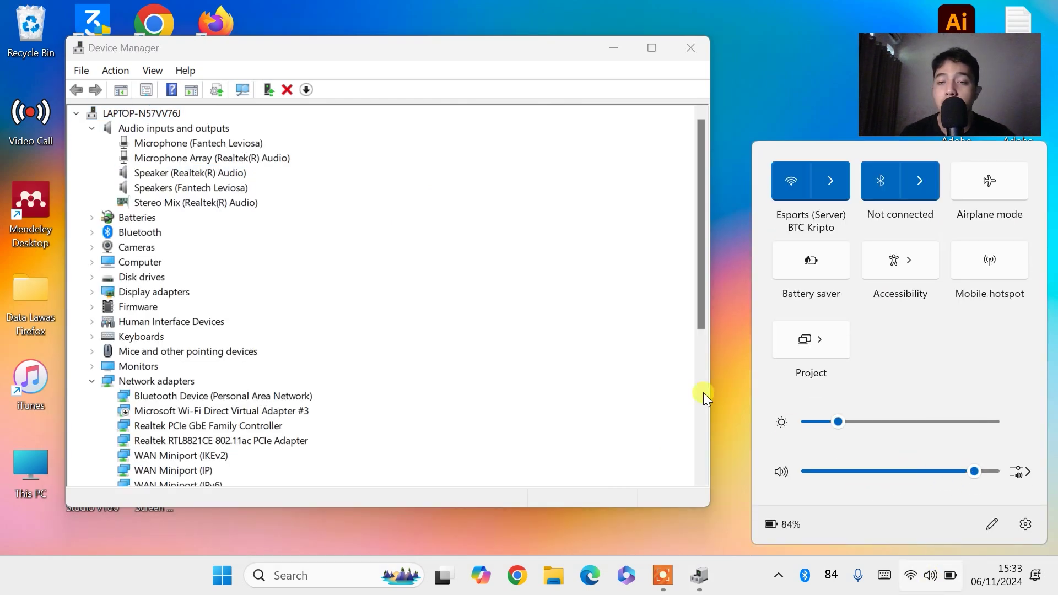
click(733, 343)
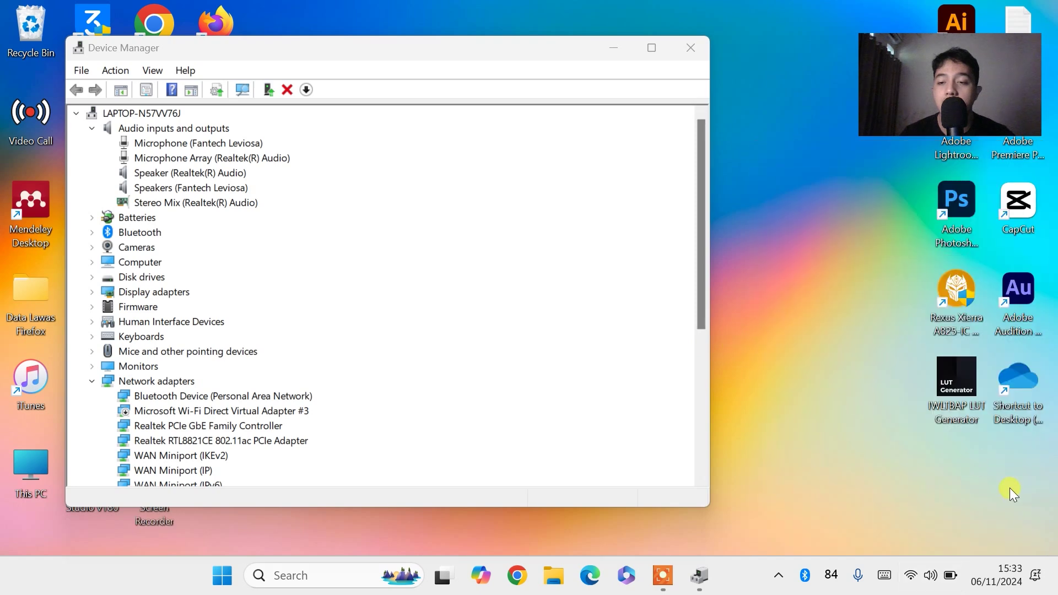
Look at the Wi-Fi options in the quick settings and return to Device Manager
click(943, 574)
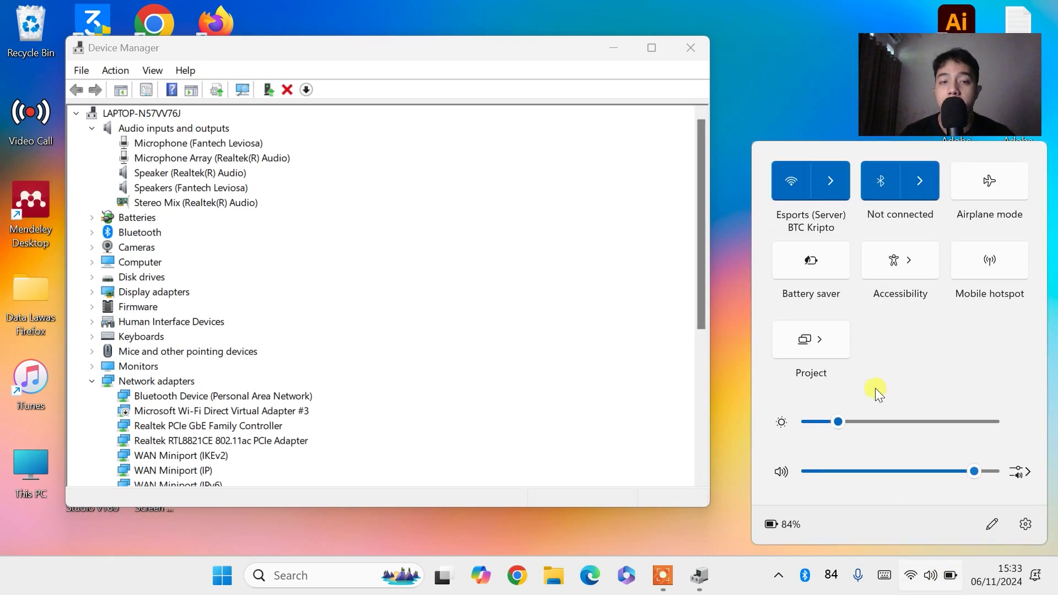
click(840, 190)
click(477, 28)
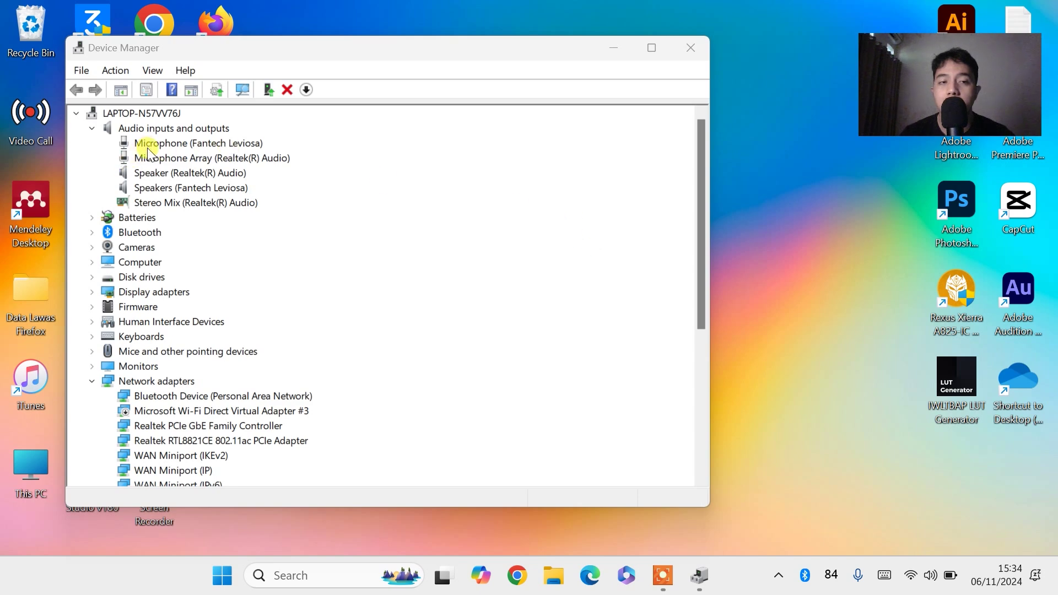
Search automatically for drivers for Speaker (Realtek(R) Audio) and close the update wizard
right_click(167, 169)
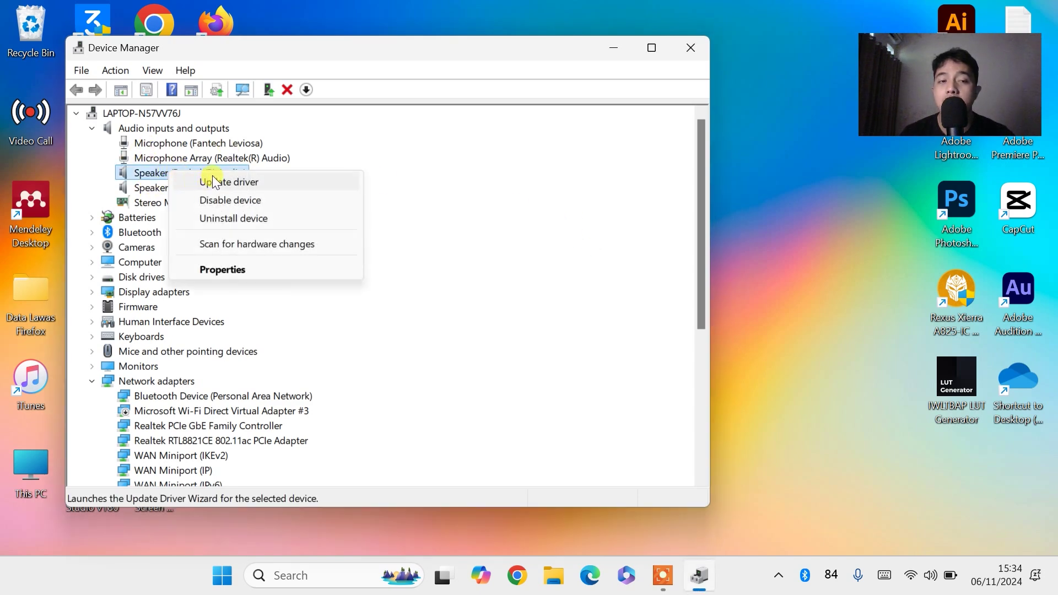
click(213, 177)
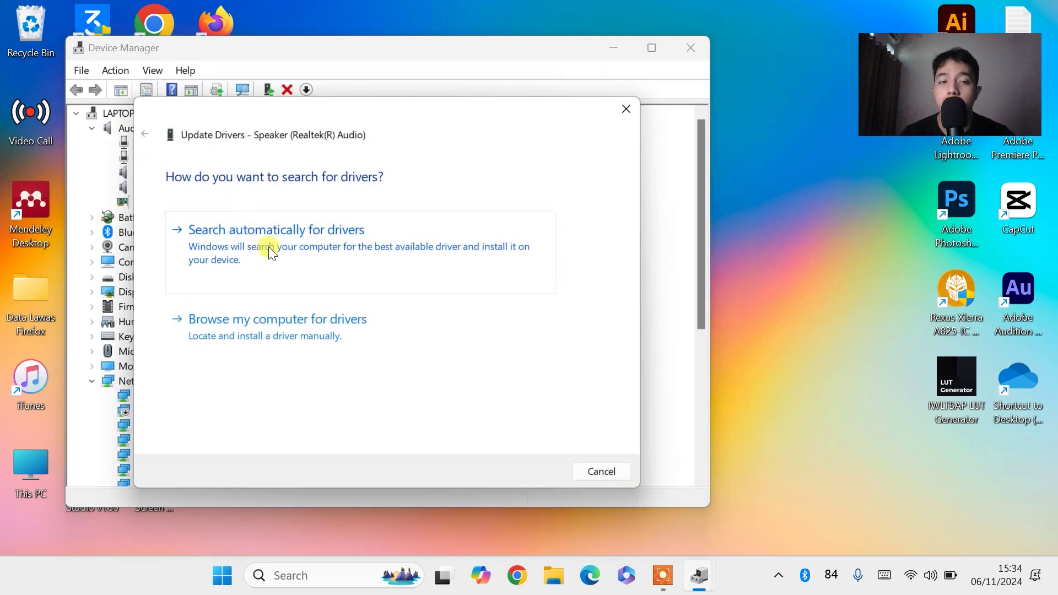
click(269, 246)
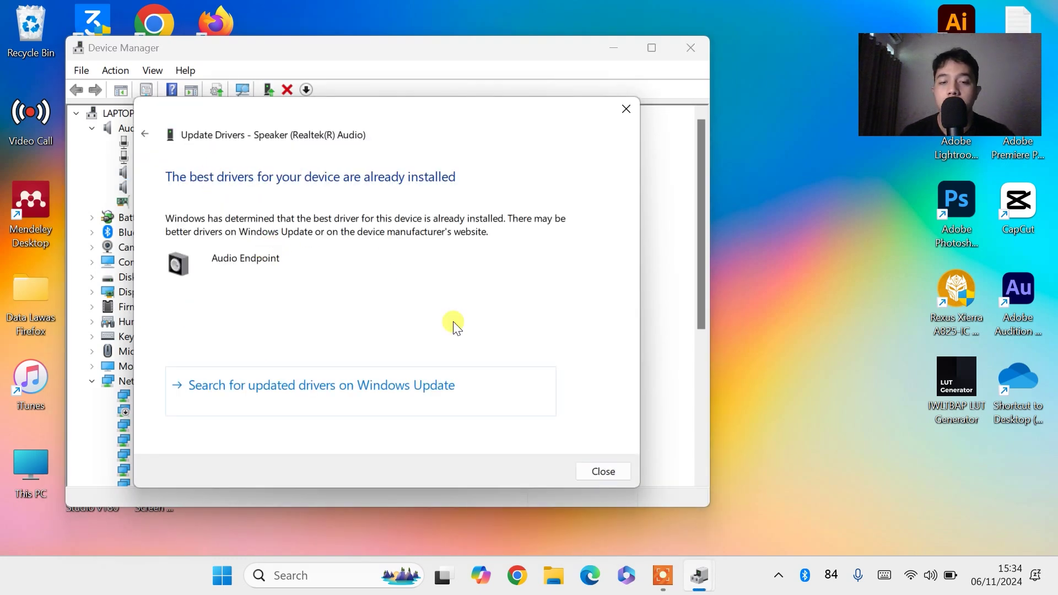
click(602, 473)
Test the speaker at different levels and leave the system volume at about half in the quick settings
click(933, 575)
click(919, 473)
click(954, 473)
drag(954, 473, 905, 473)
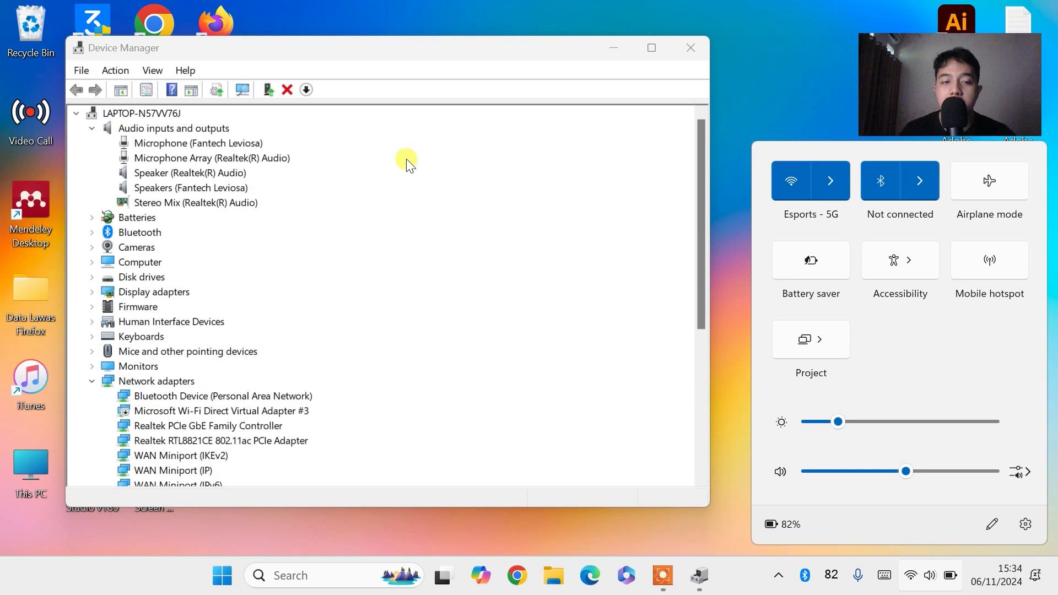
mouse_move(913, 479)
mouse_down()
mouse_move(937, 460)
mouse_move(902, 466)
mouse_up()
Expand the Sound, video and game controllers category in Device Manager and locate the Realtek(R) Audio device
scroll(444, 255, down, 3)
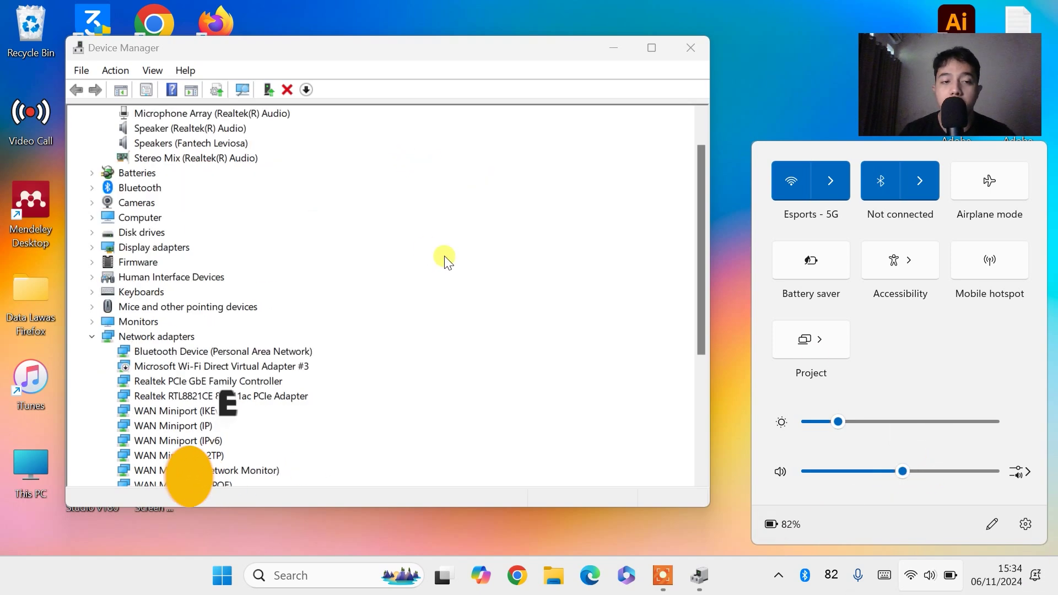
scroll(165, 198, up, 3)
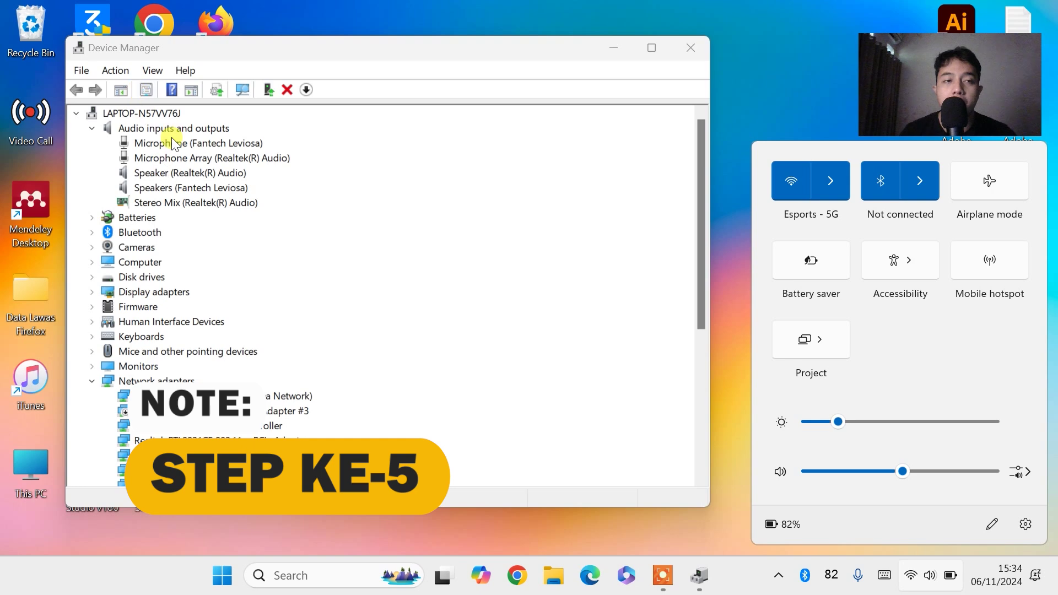
scroll(173, 148, down, 3)
scroll(173, 152, down, 1)
scroll(175, 154, down, 1)
scroll(176, 160, down, 1)
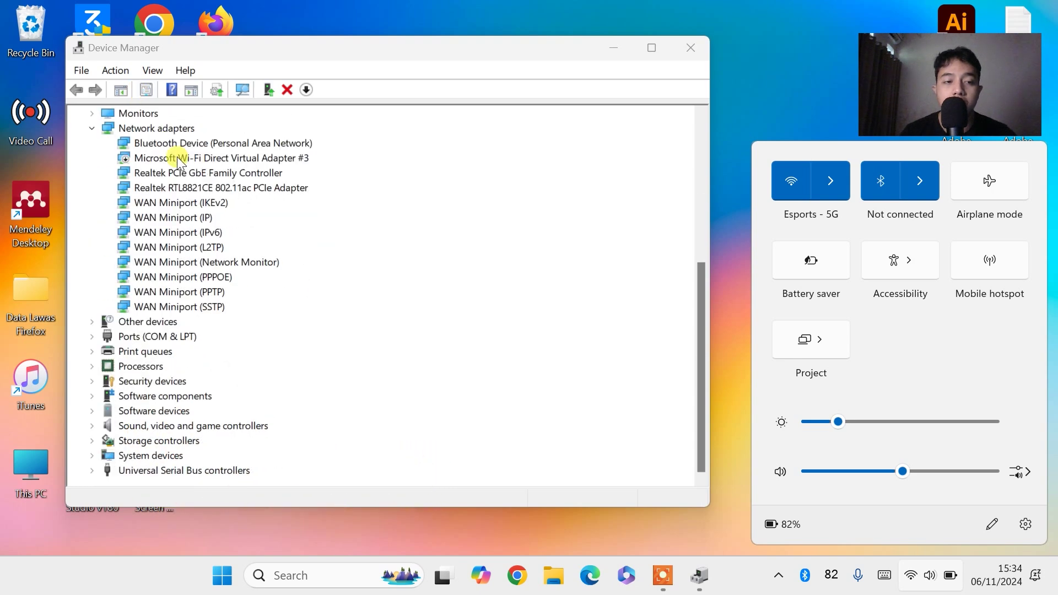
click(92, 426)
scroll(177, 166, up, 5)
scroll(201, 256, down, 6)
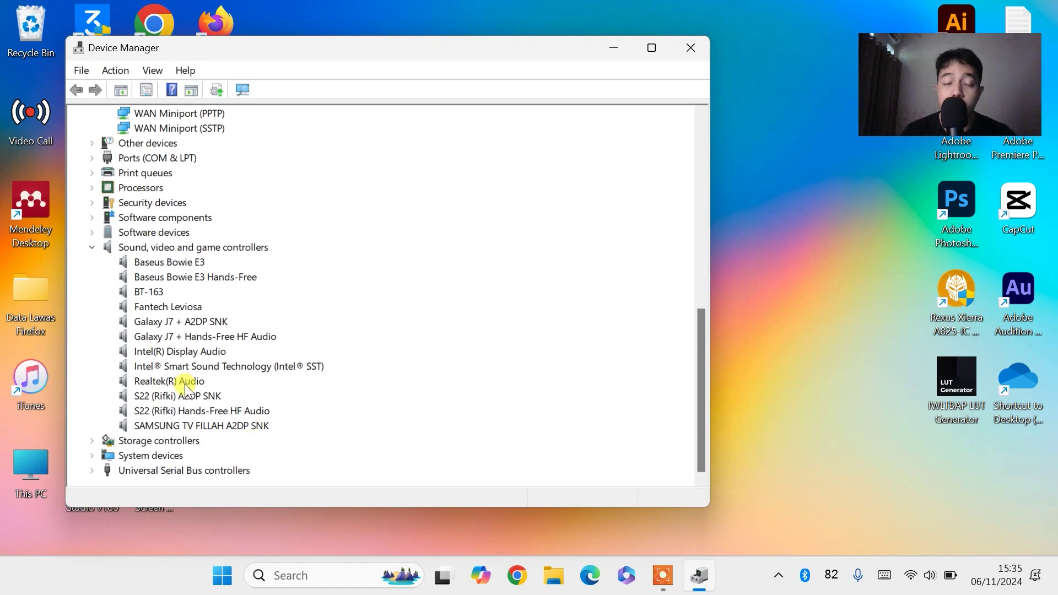
Update the Realtek(R) Audio driver manually to Realtek High Definition Audio Version 6.0.9503.1 [11/04/2023] from the list of available drivers
click(148, 385)
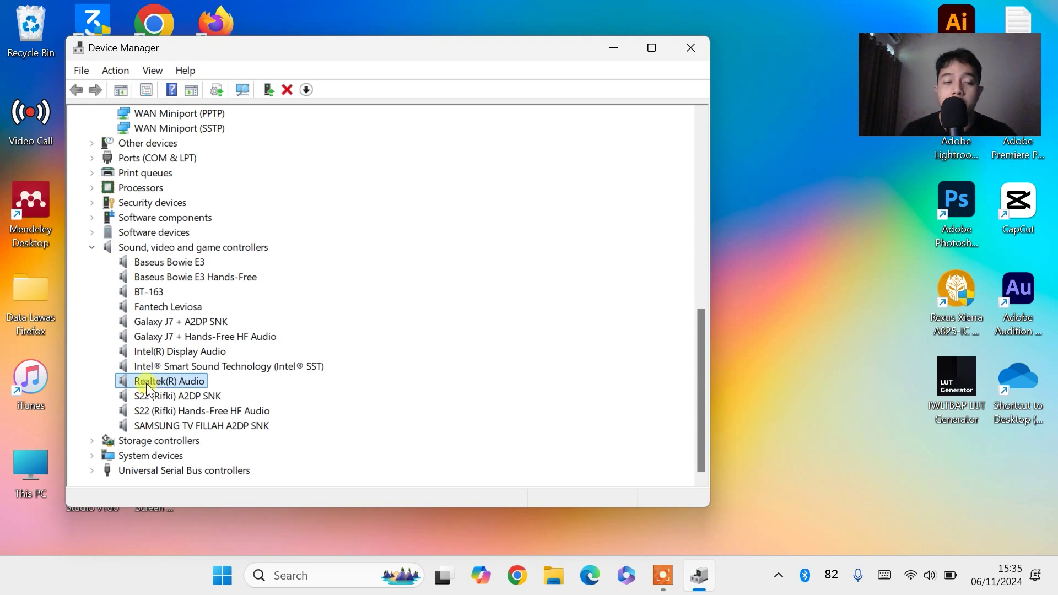
right_click(145, 386)
click(200, 392)
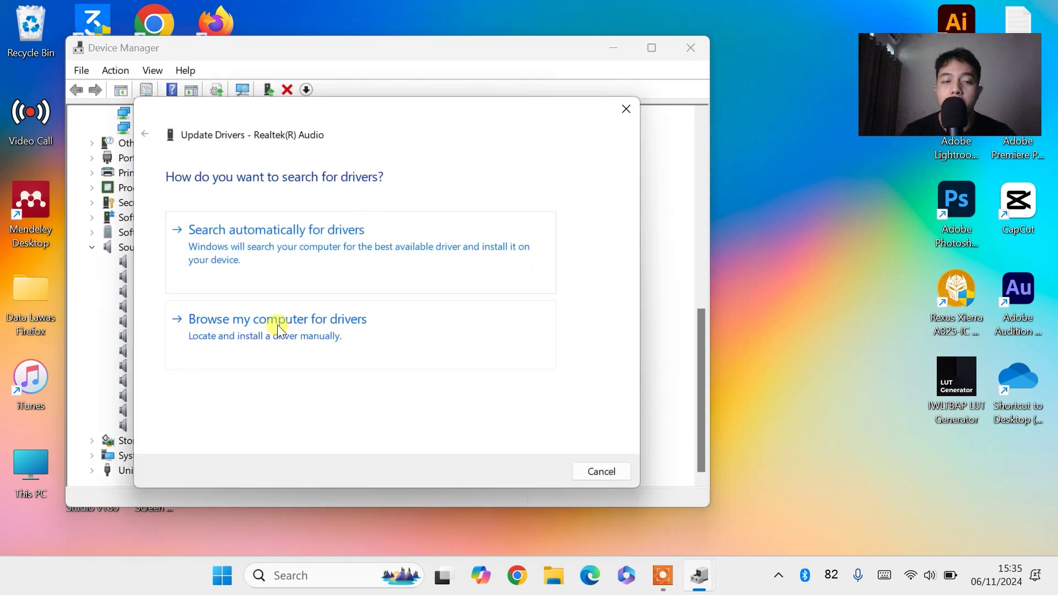
click(289, 332)
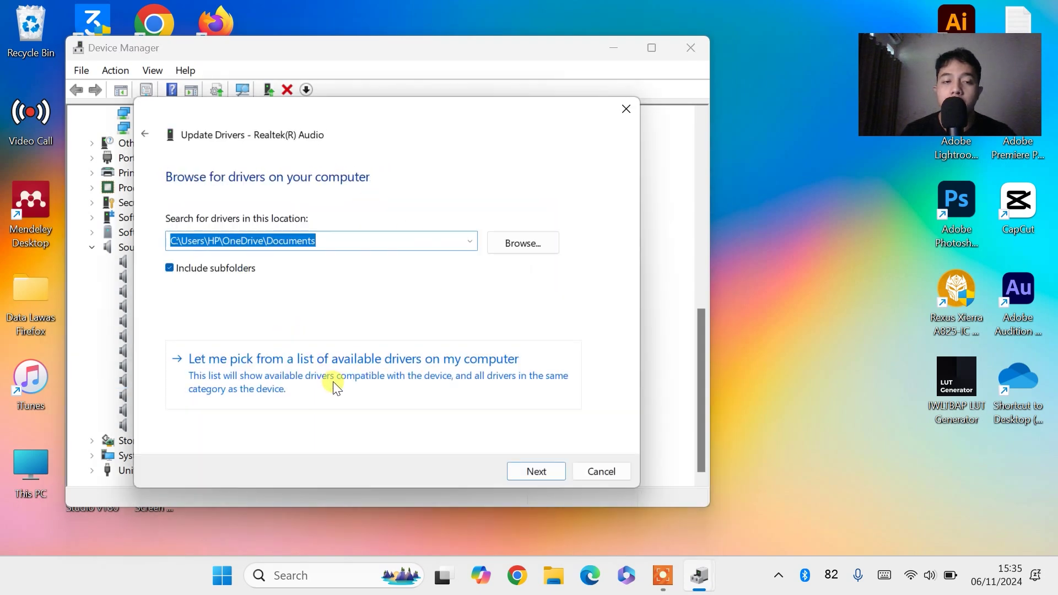
click(265, 382)
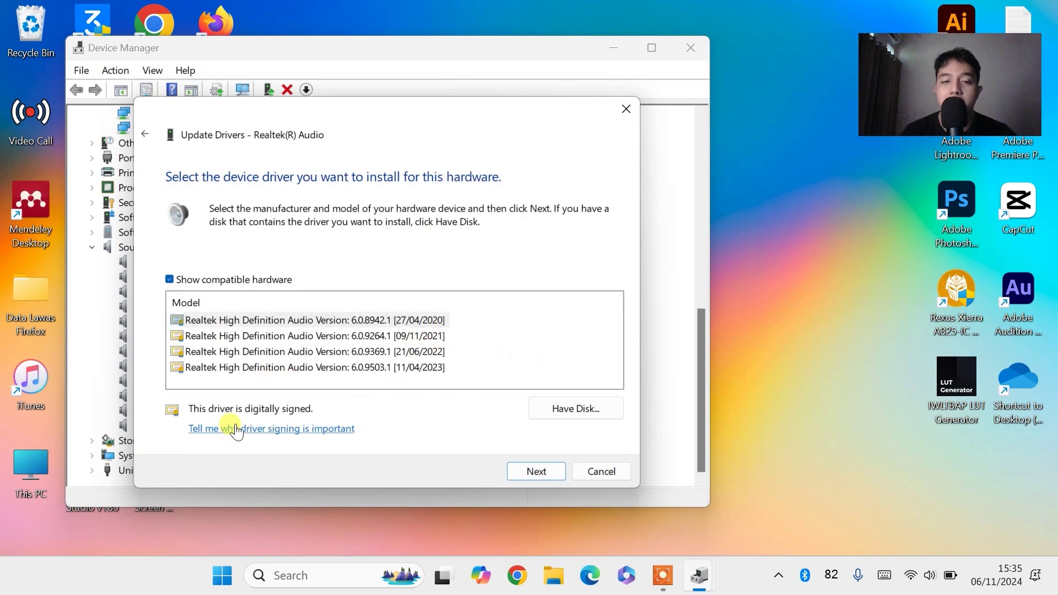
click(283, 366)
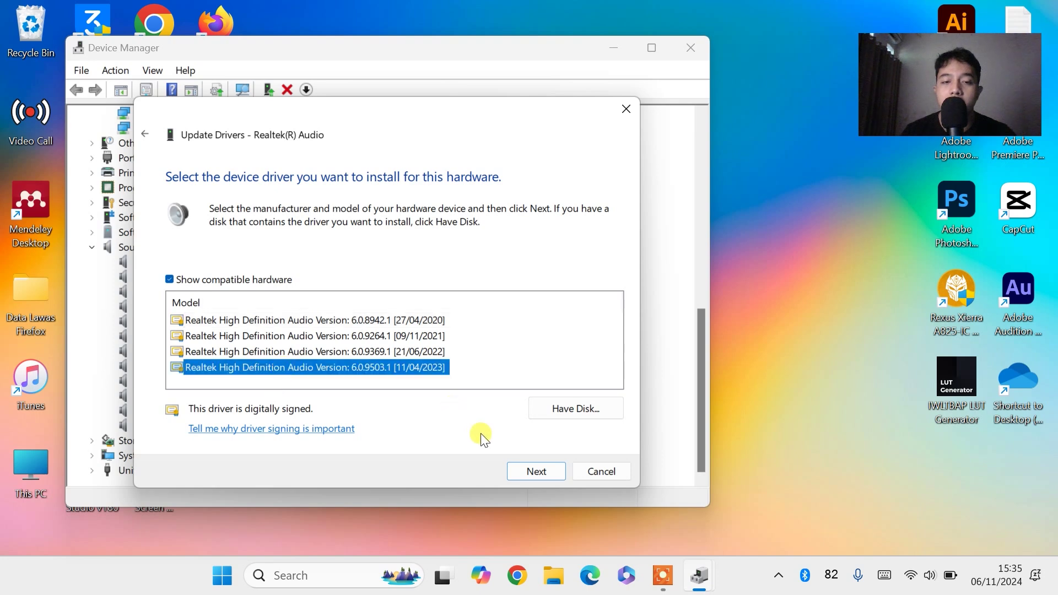
click(528, 472)
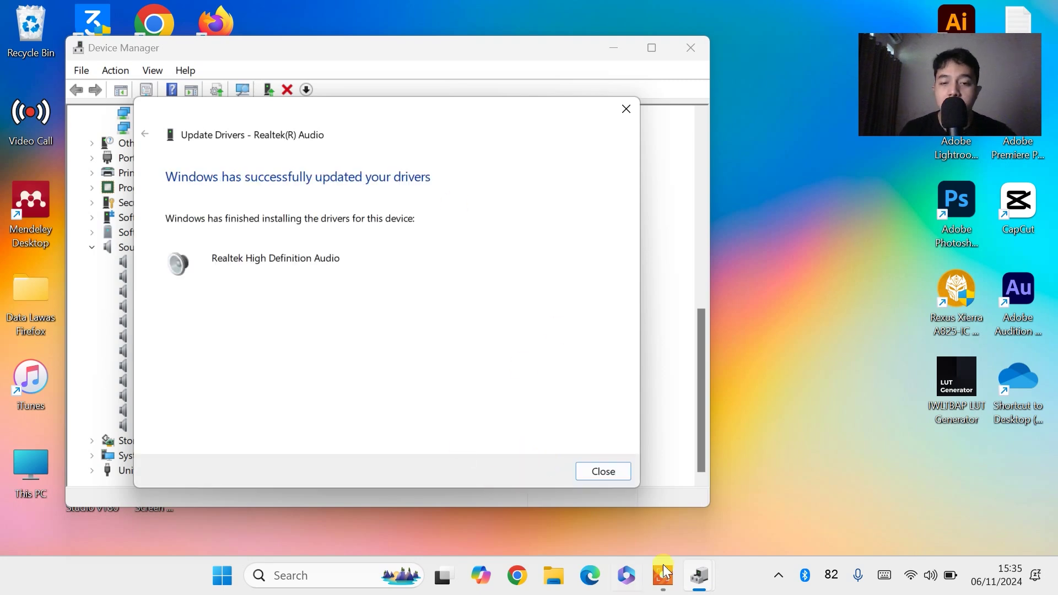
click(609, 471)
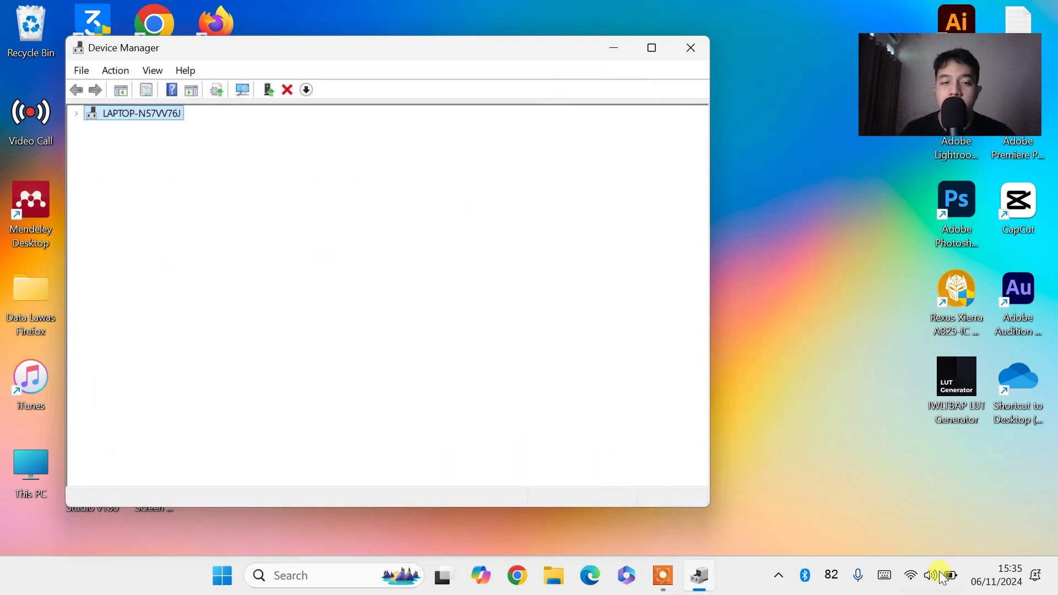
Test the speaker by setting the system volume to about two thirds in the quick settings, and locate Realtek(R) Audio in Device Manager
click(931, 576)
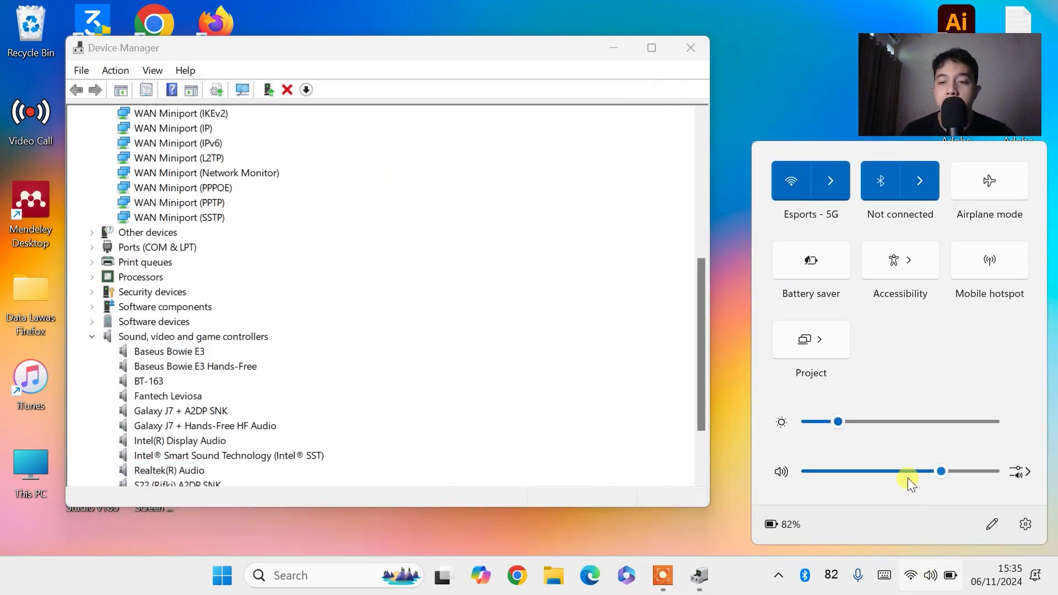
mouse_move(927, 467)
mouse_down()
mouse_move(944, 467)
mouse_move(901, 468)
mouse_move(934, 468)
mouse_up()
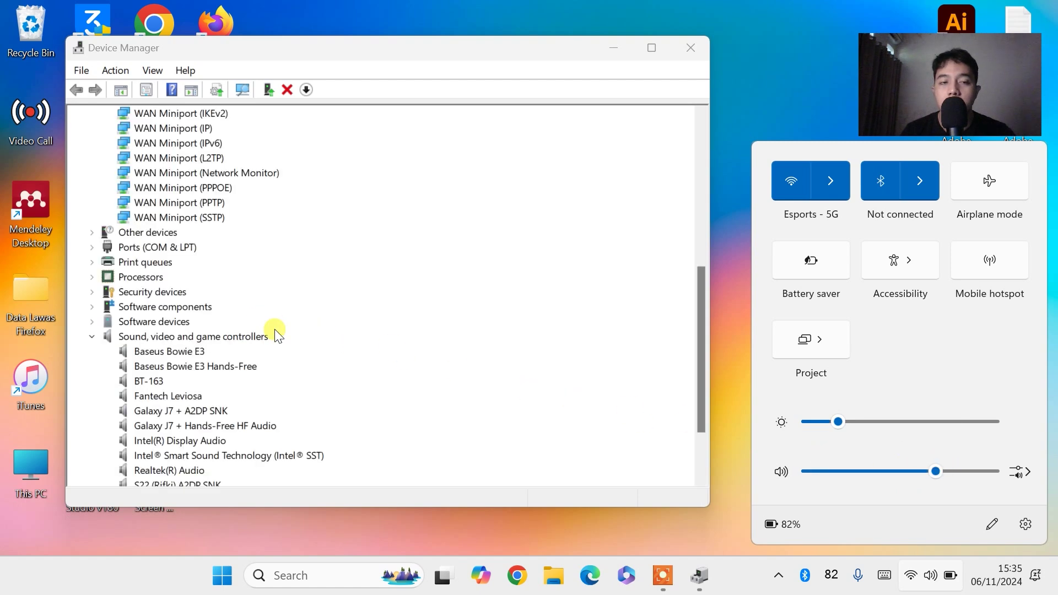
scroll(265, 363, down, 2)
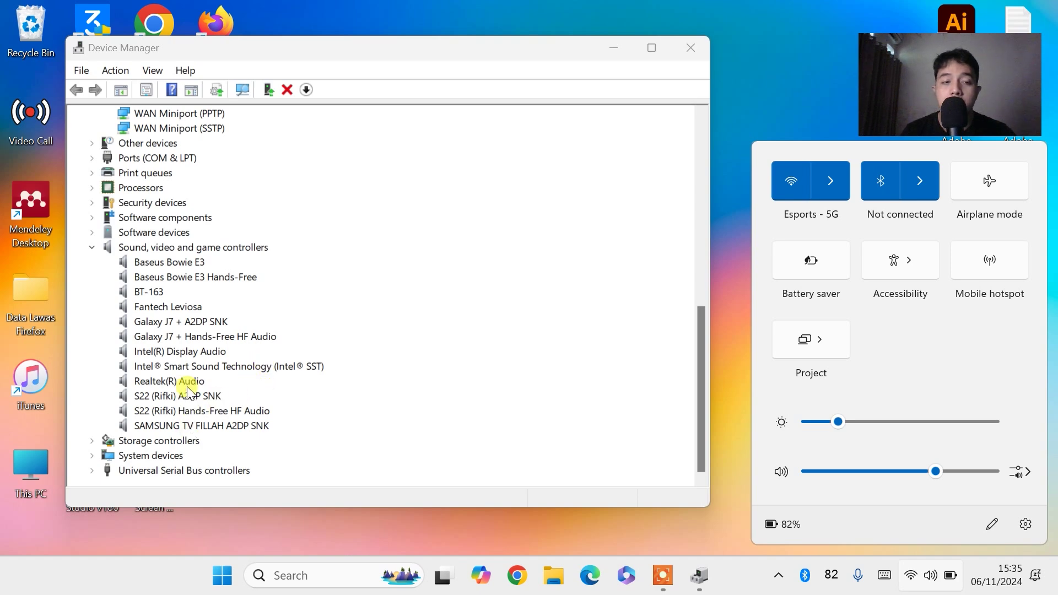
click(628, 342)
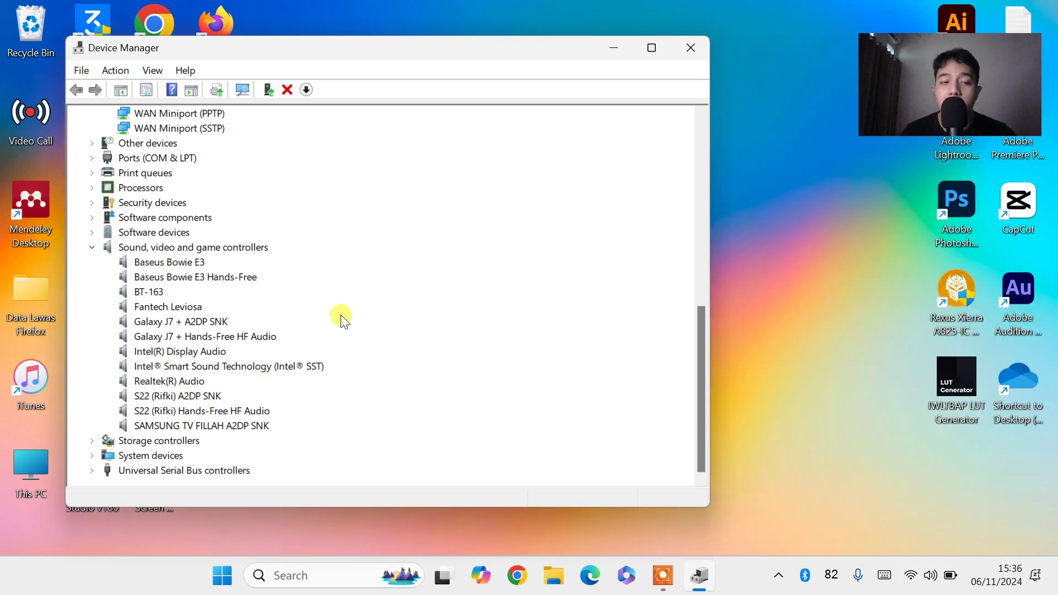
Search automatically for drivers for the Realtek(R) Audio device and close the update wizard
click(178, 387)
right_click(177, 387)
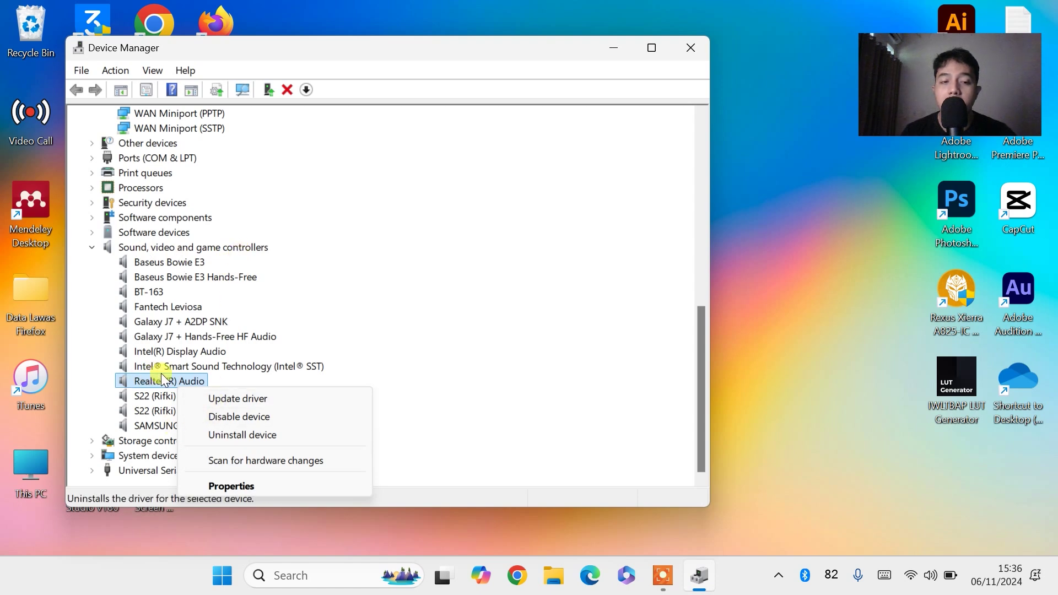
click(211, 399)
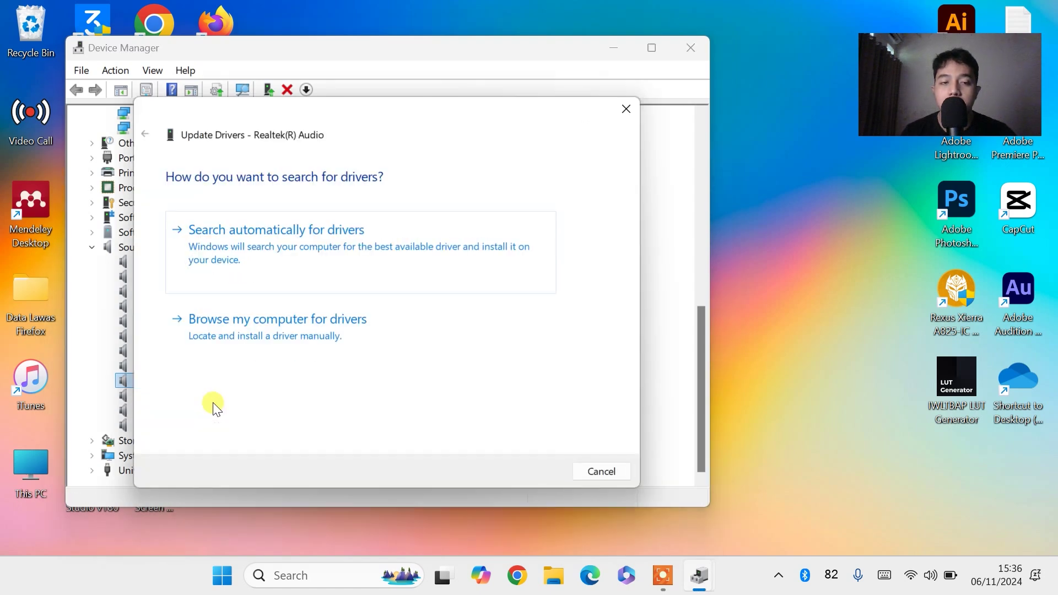
click(310, 259)
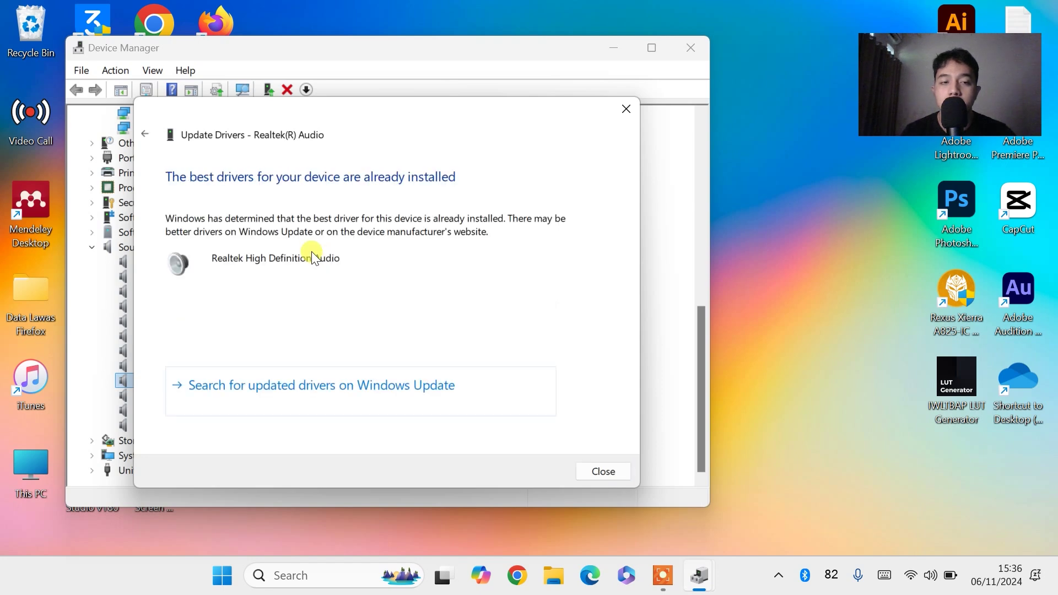
click(601, 474)
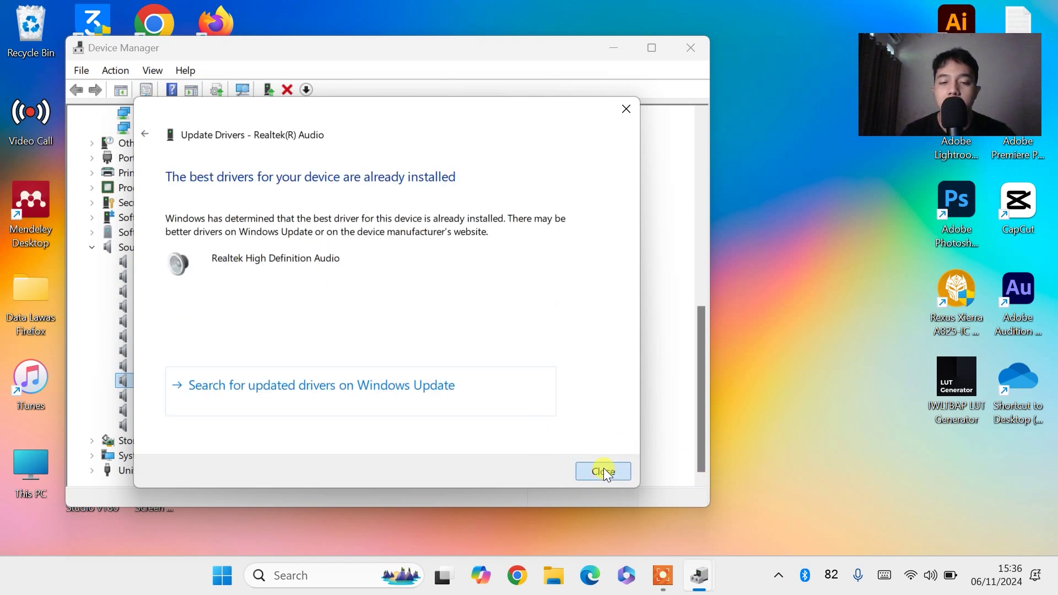
Test the speaker with the system volume lowered to about 60 percent in the quick settings, and close Device Manager
click(935, 585)
mouse_move(919, 471)
mouse_down()
mouse_move(952, 472)
mouse_move(921, 471)
mouse_up()
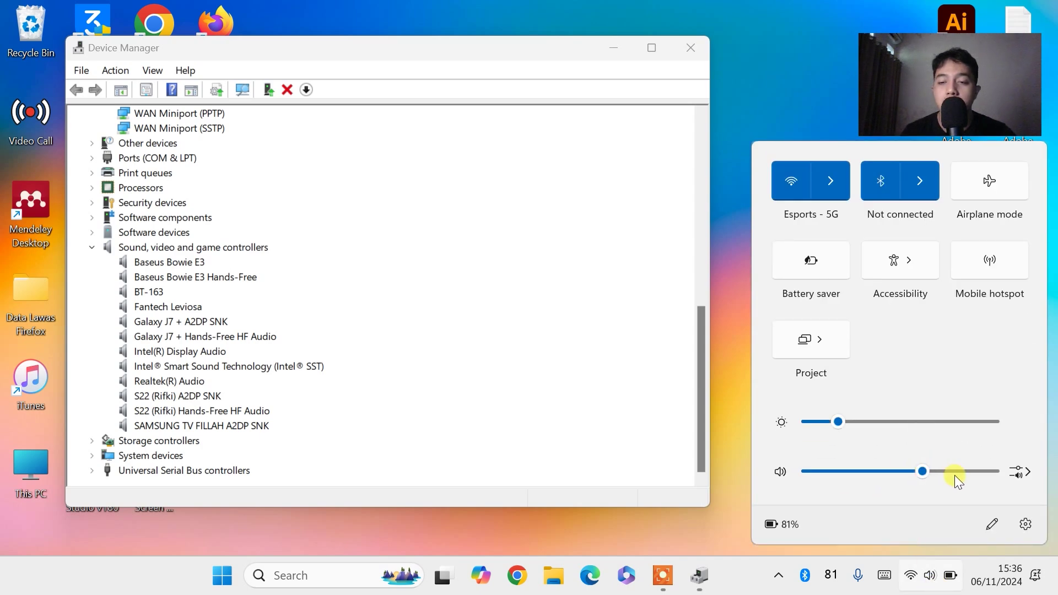
click(457, 180)
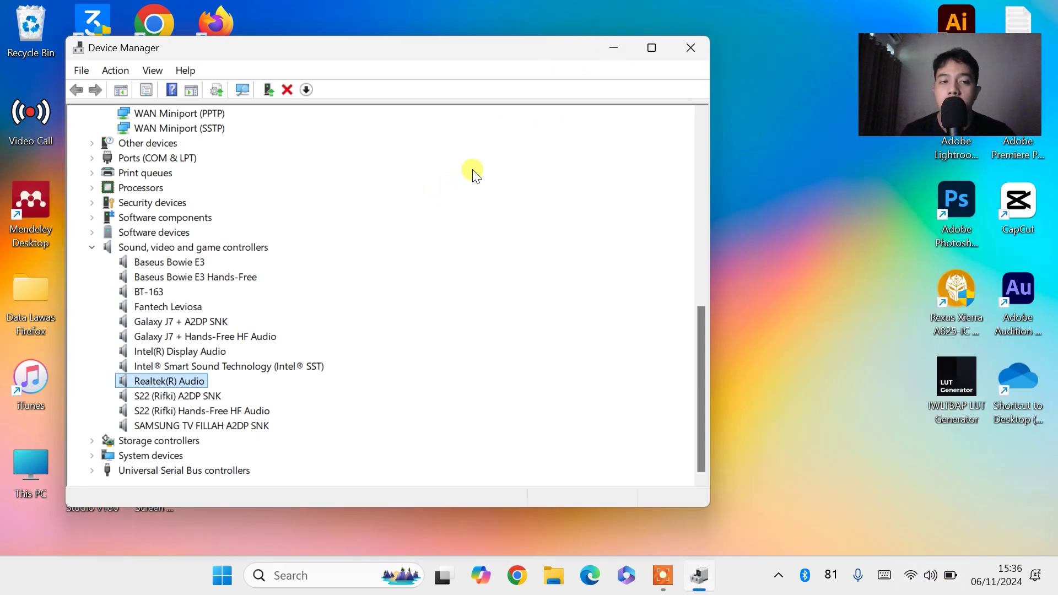
click(680, 55)
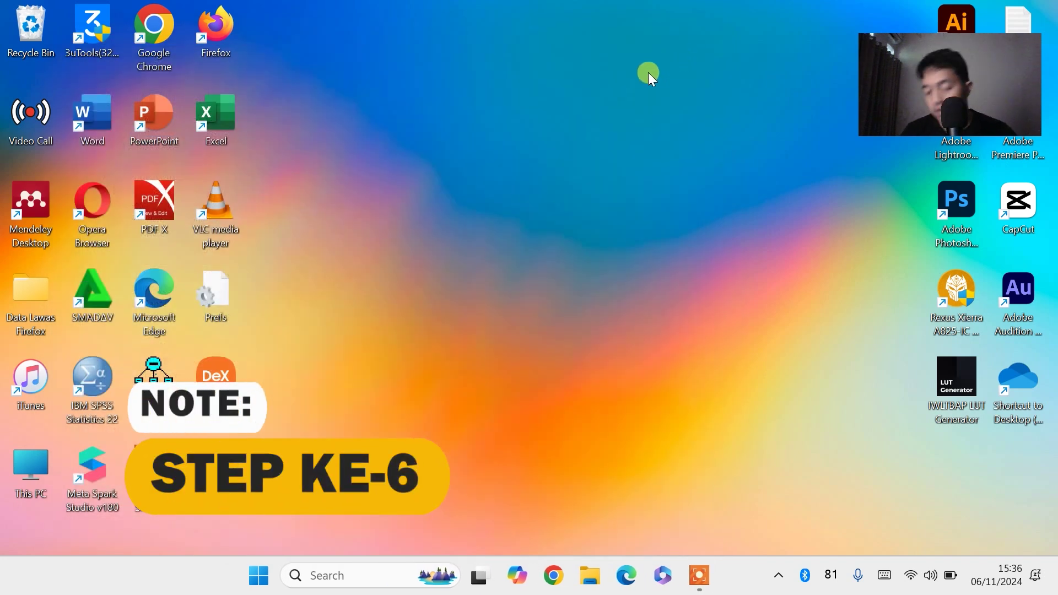
Open the Windows Update settings through a system search, start a check for updates, and close Settings
click(362, 585)
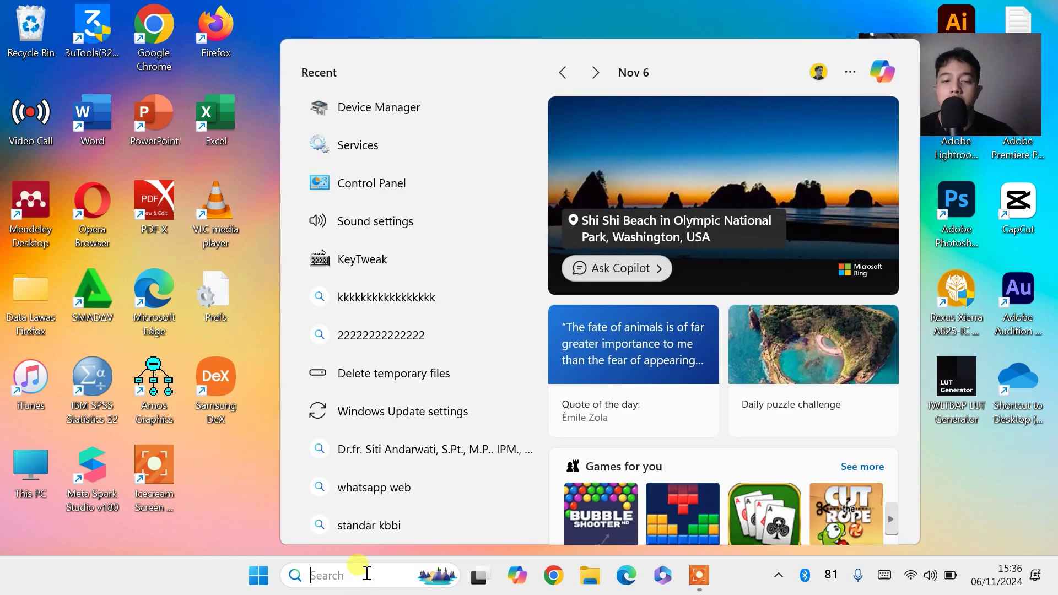
text(wind)
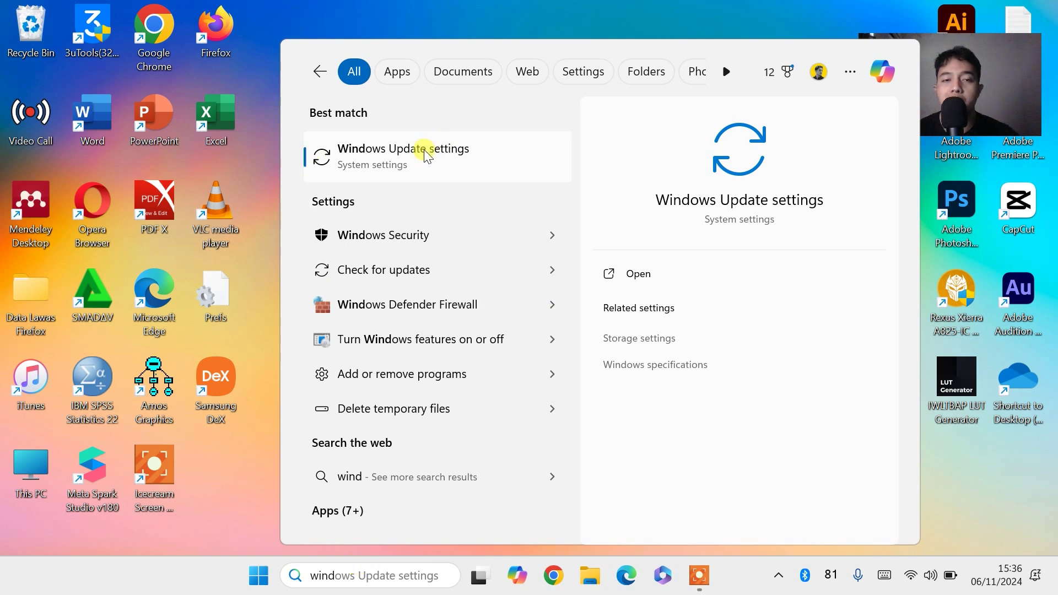
click(421, 159)
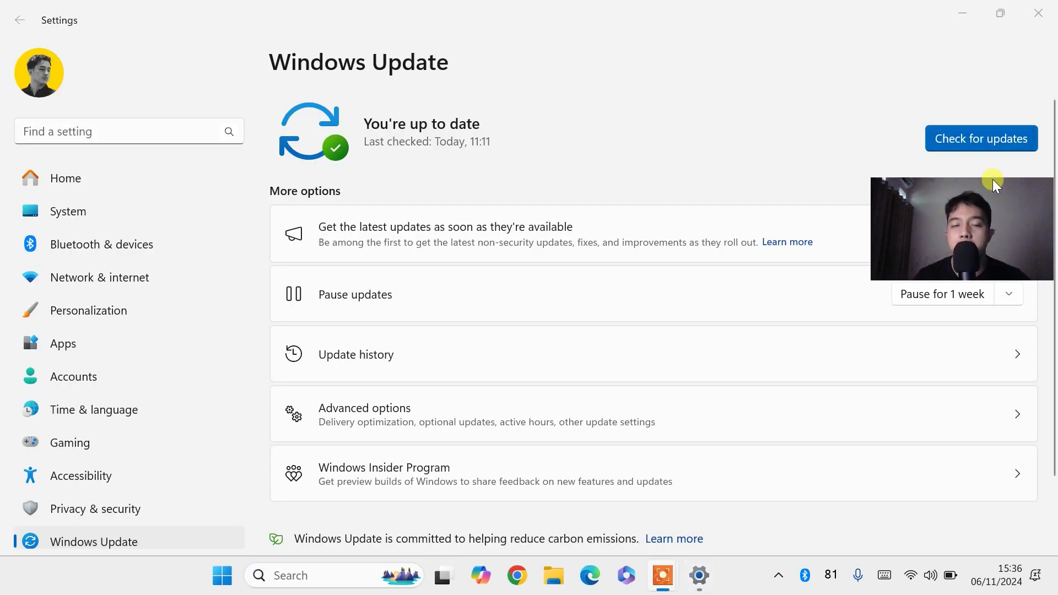
click(993, 131)
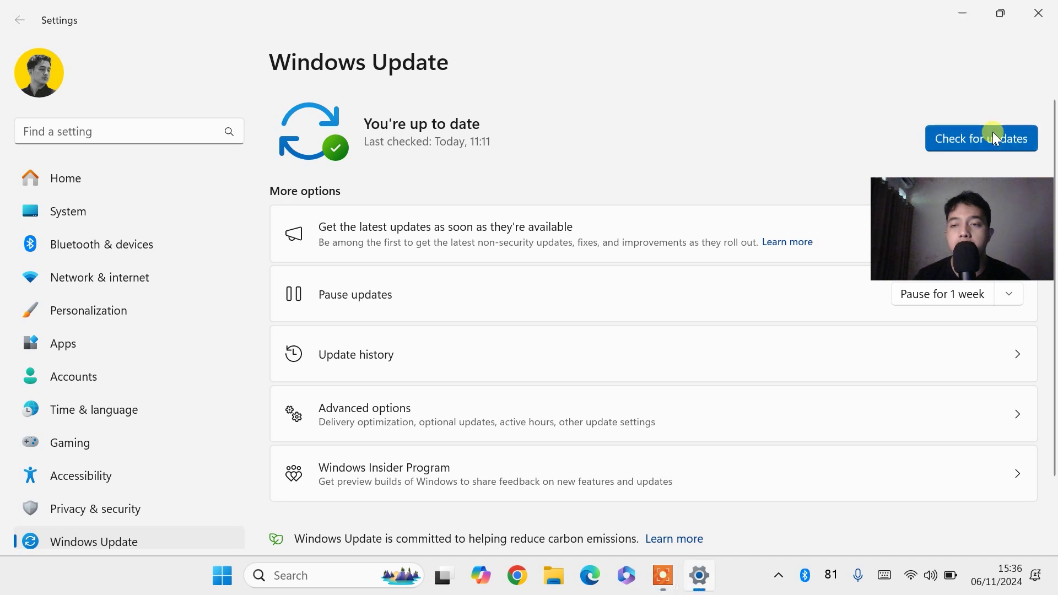
drag(979, 203, 977, 121)
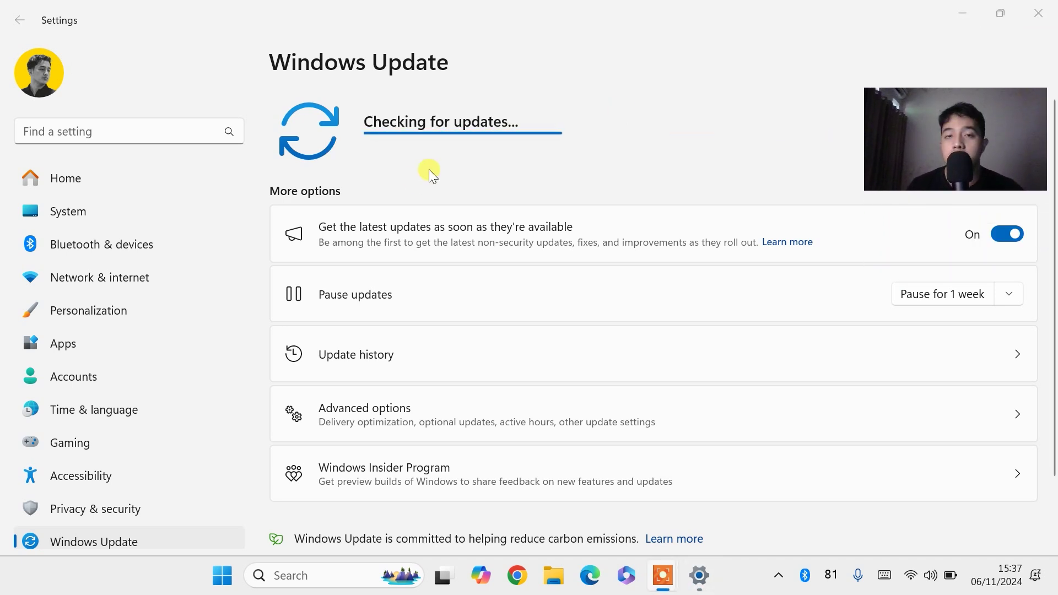
click(1052, 6)
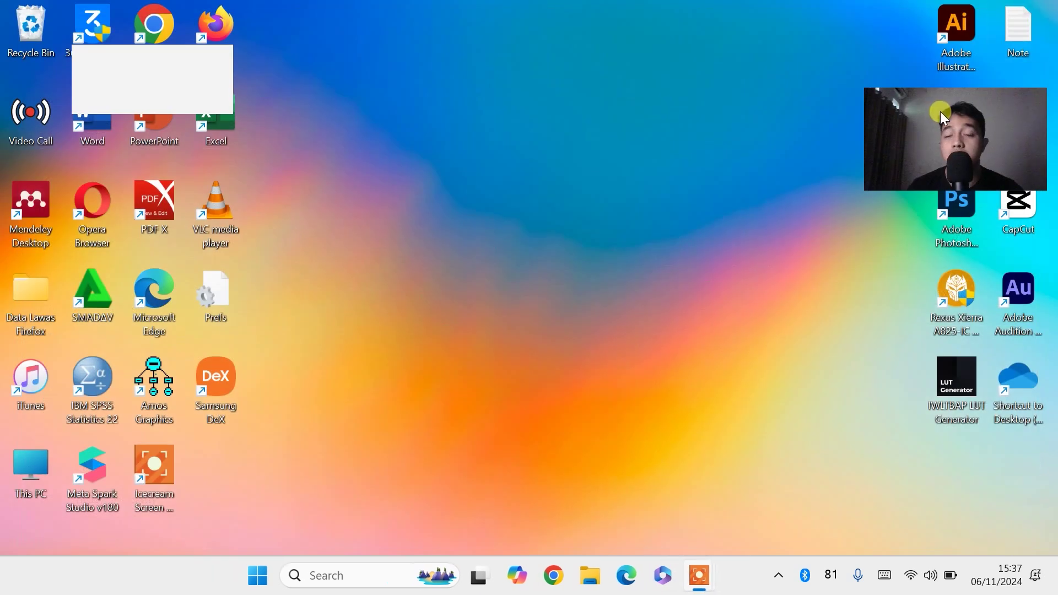